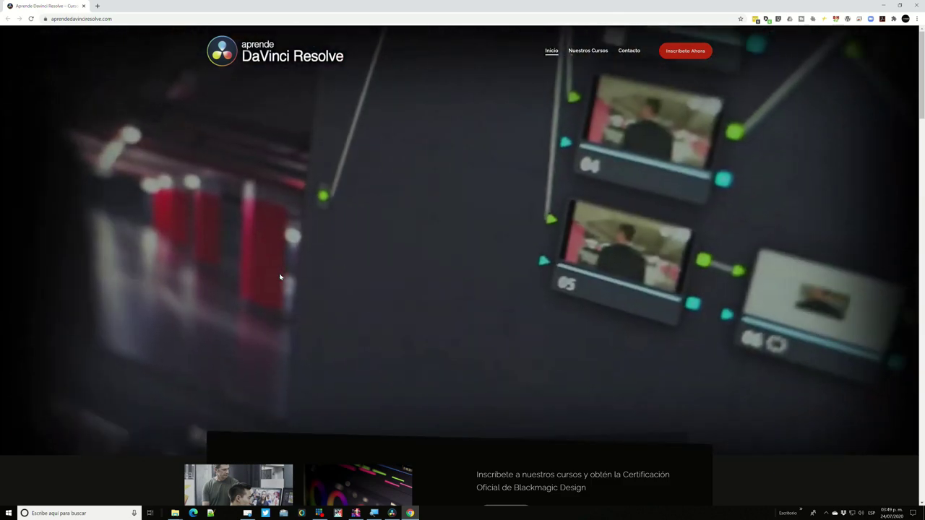
# Bring the DaVinci Resolve project window to the front.
pyautogui.scroll(-3, 281, 274)
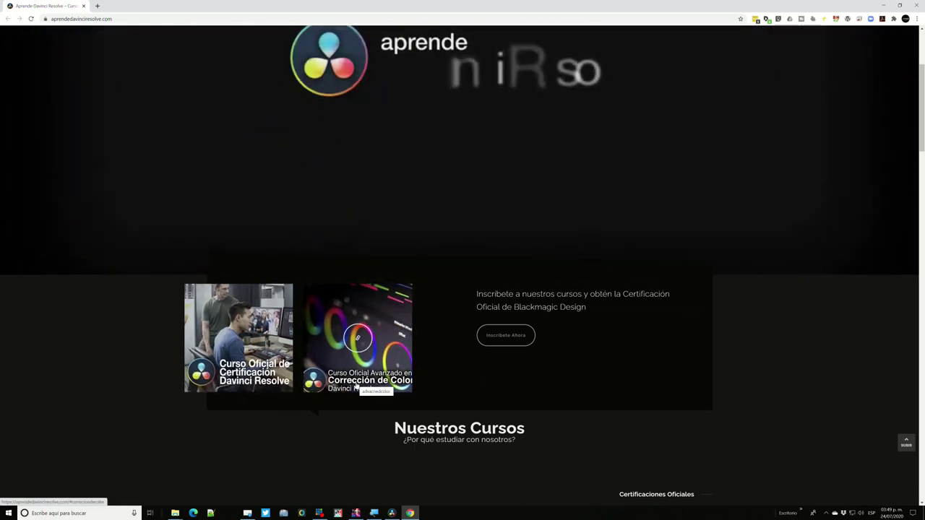
pyautogui.scroll(-1, 355, 386)
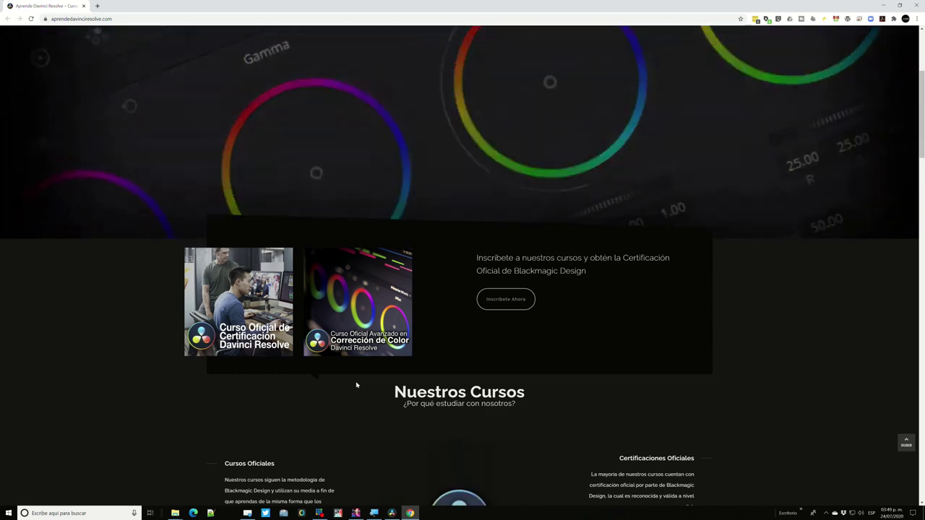
pyautogui.moveTo(391, 515)
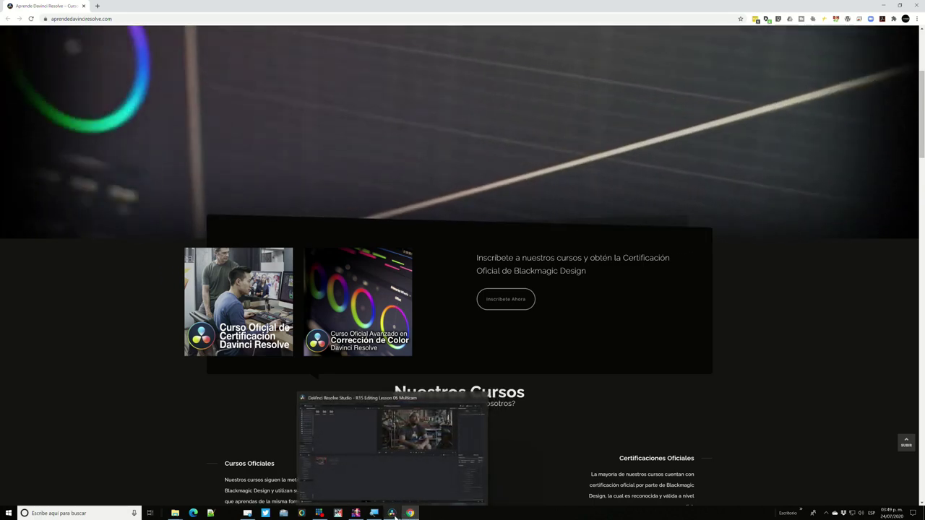
pyautogui.click(393, 514)
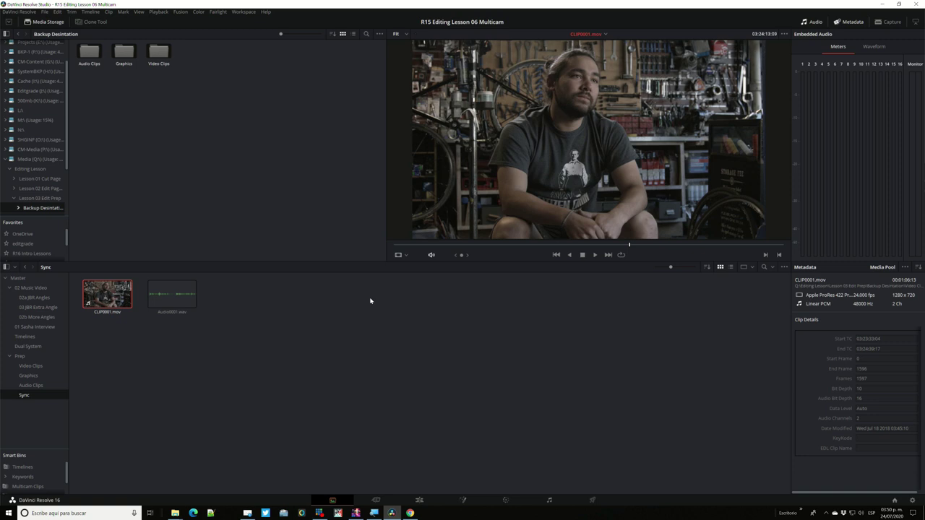
# Play back CLIP0001.mov, then Audio0001.wav, in the Sync bin.
pyautogui.click(193, 347)
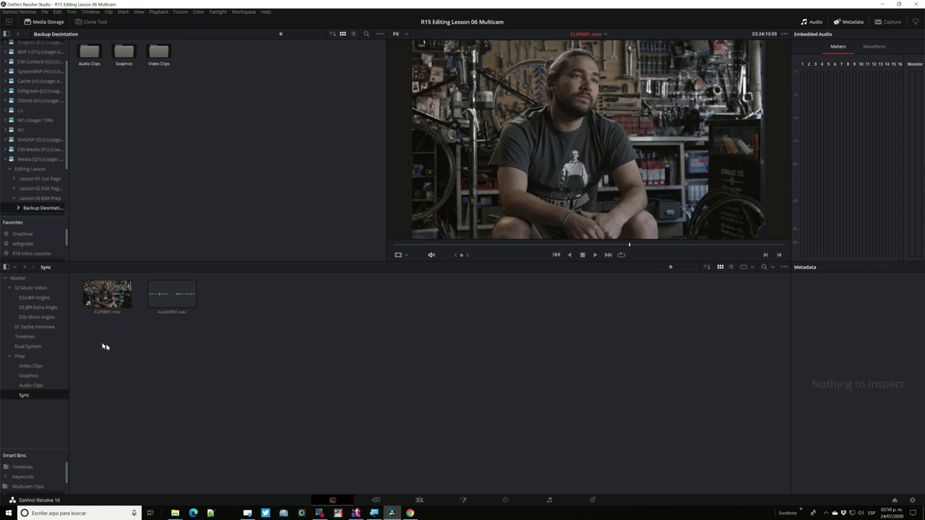
pyautogui.click(103, 295)
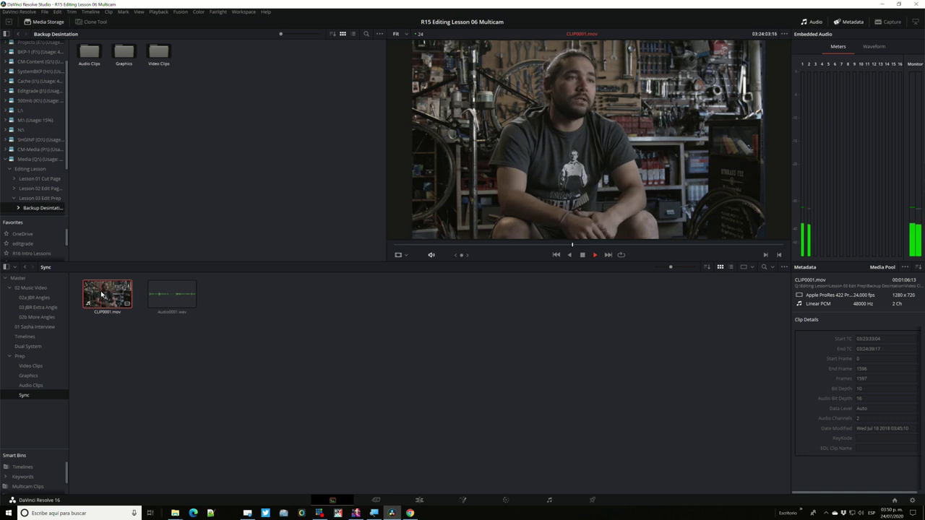
pyautogui.press('space')
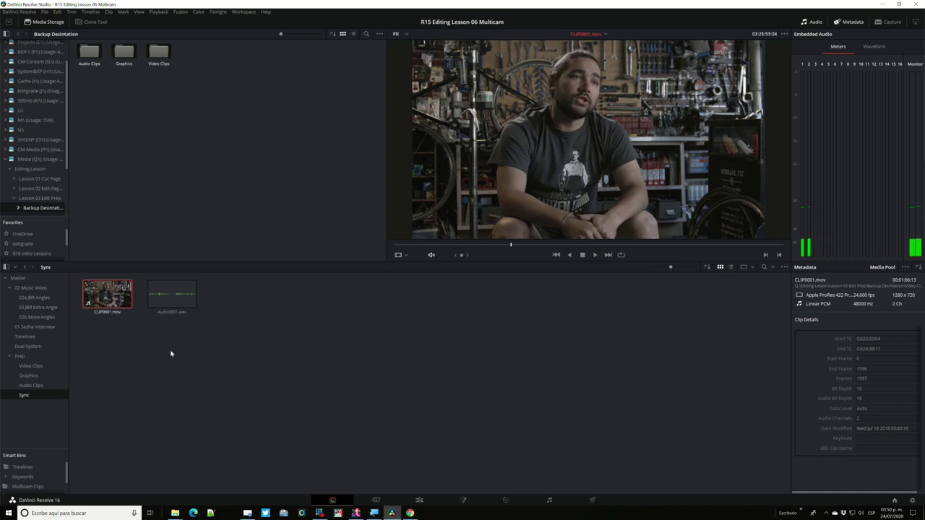
pyautogui.click(160, 297)
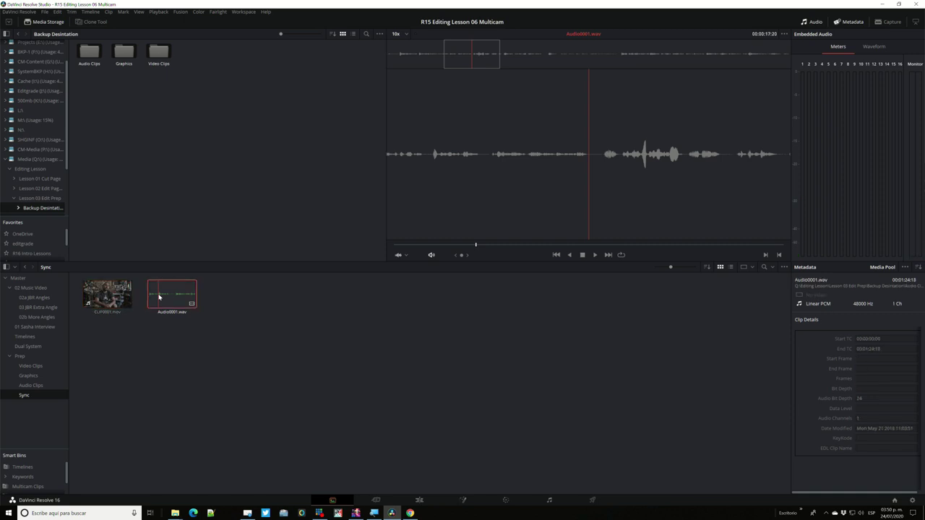
pyautogui.press('space')
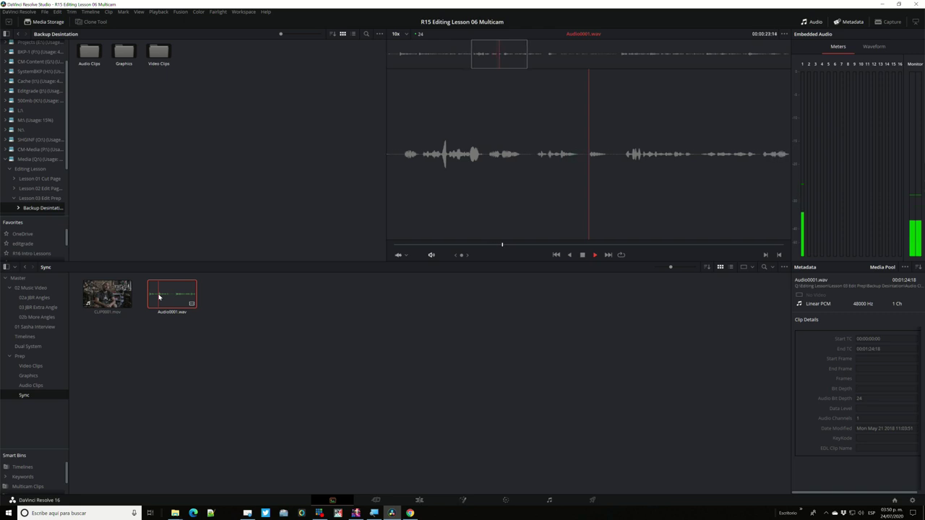
pyautogui.press('space')
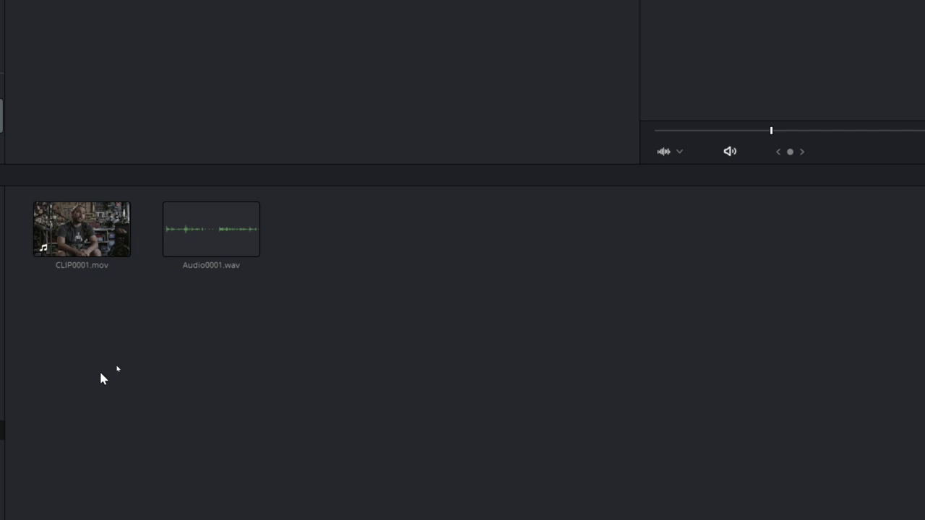
# Select CLIP0001.mov and Audio0001.wav and auto-sync their audio based on waveform.
pyautogui.moveTo(272, 320); pyautogui.dragTo(85, 246)
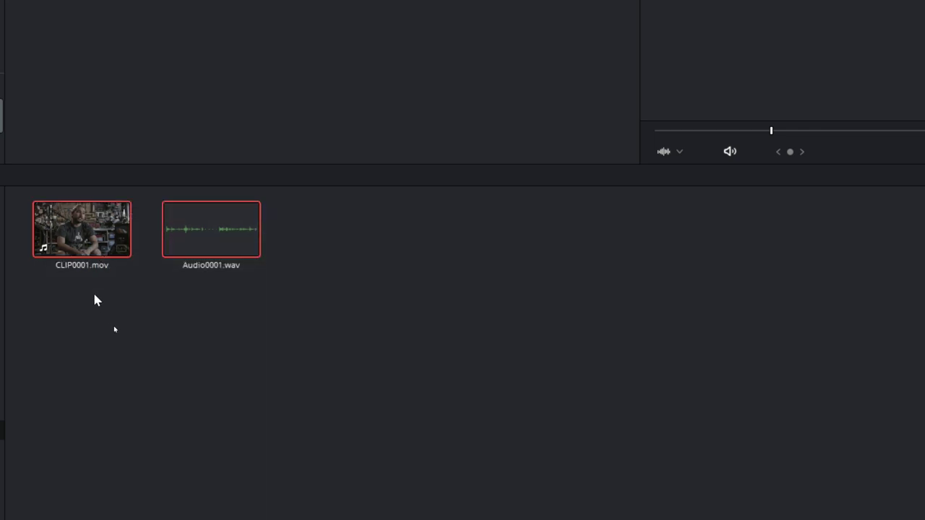
pyautogui.rightClick(99, 225)
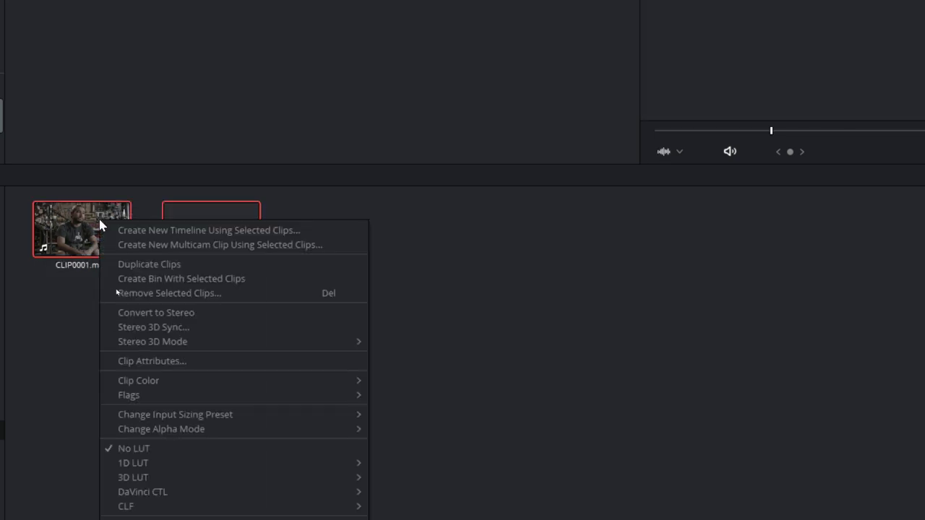
pyautogui.moveTo(297, 344)
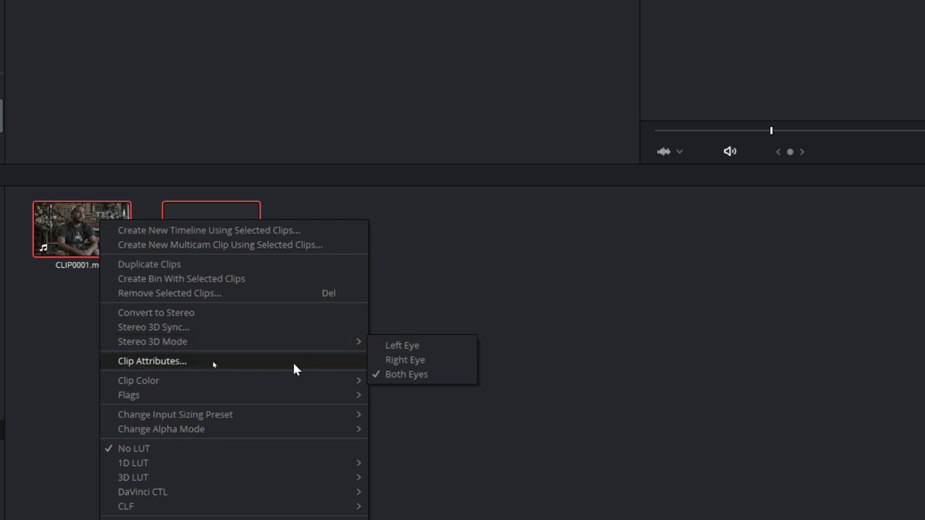
pyautogui.moveTo(251, 471)
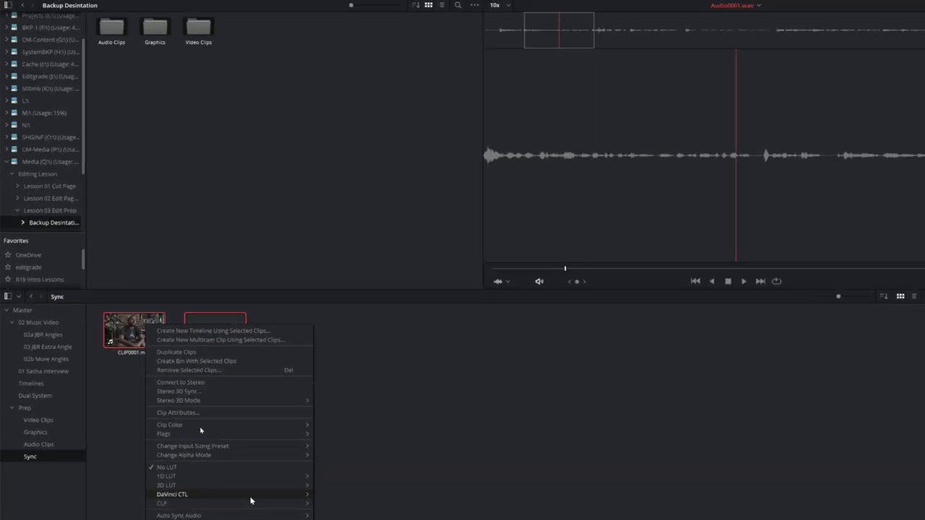
pyautogui.moveTo(248, 516)
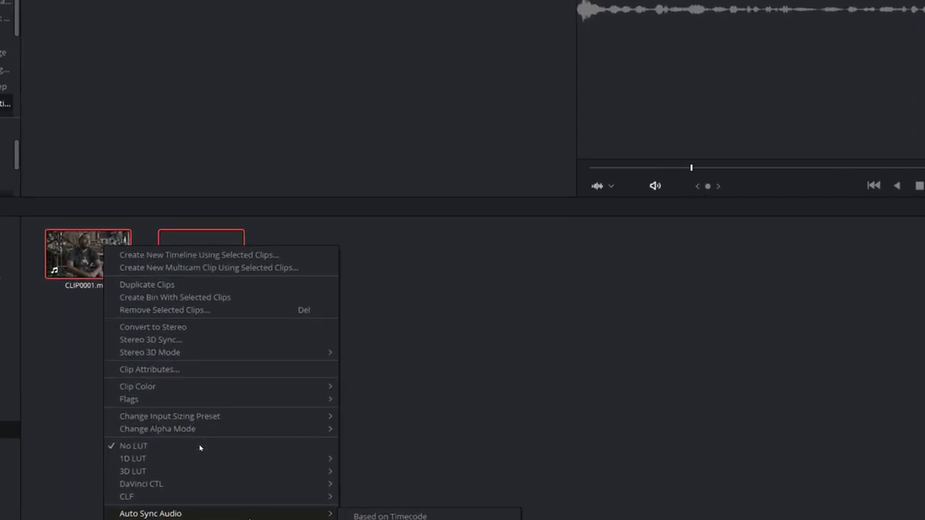
pyautogui.moveTo(203, 458)
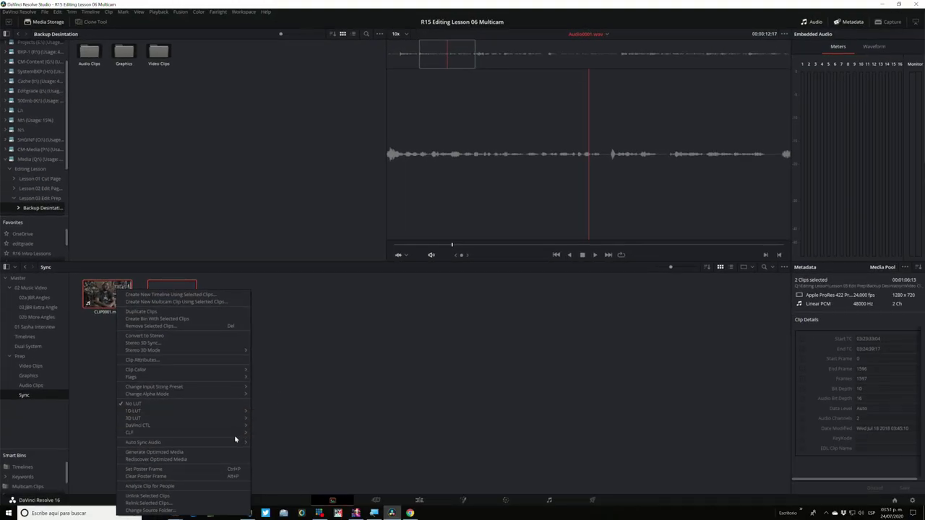
pyautogui.moveTo(232, 442)
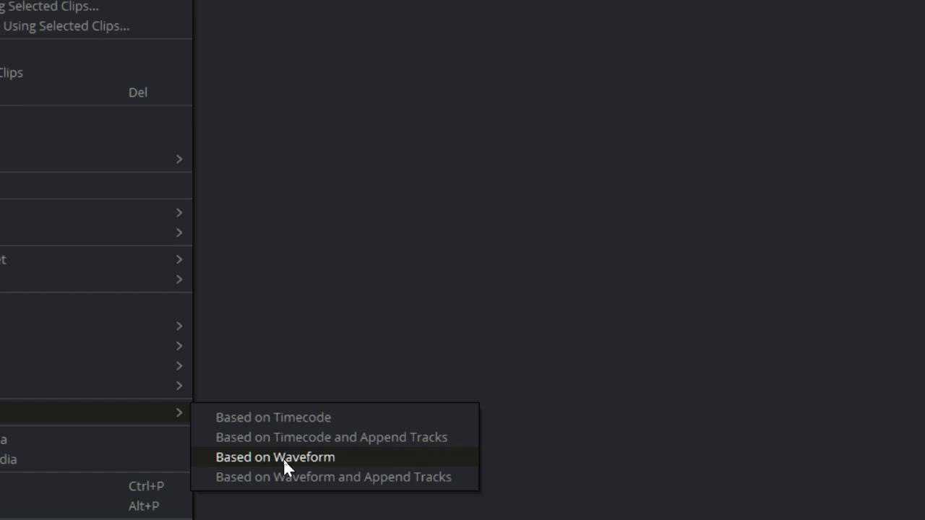
pyautogui.click(283, 462)
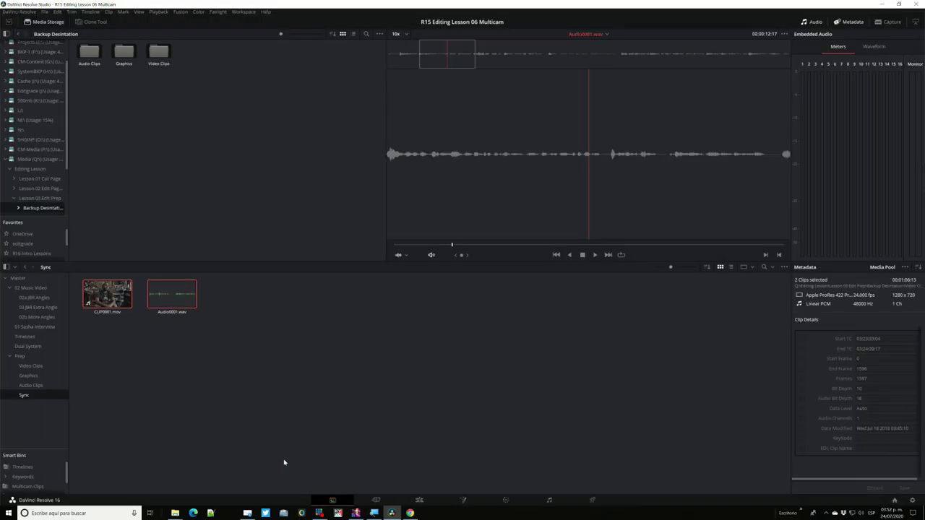
# Play CLIP0001.mov to confirm its synced audio, then open the 02 Music Video bin.
pyautogui.click(201, 391)
pyautogui.click(96, 294)
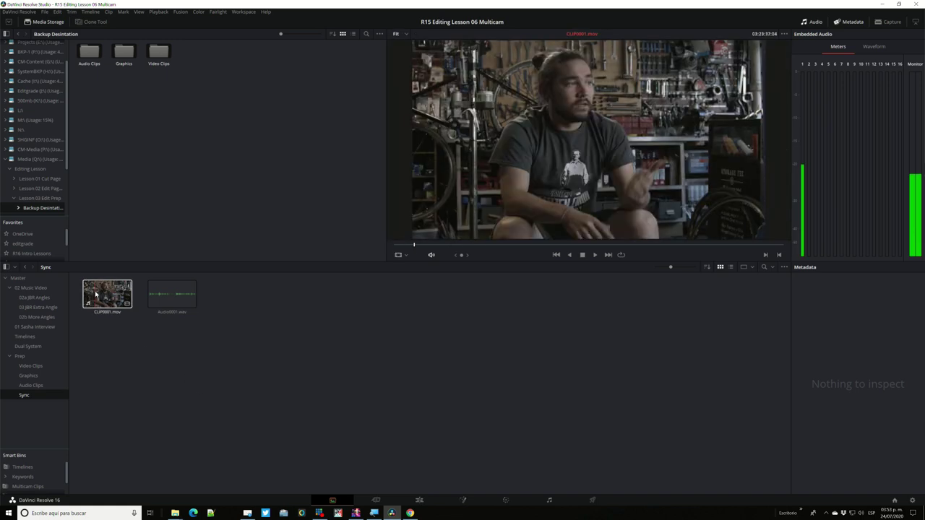
pyautogui.click(96, 294)
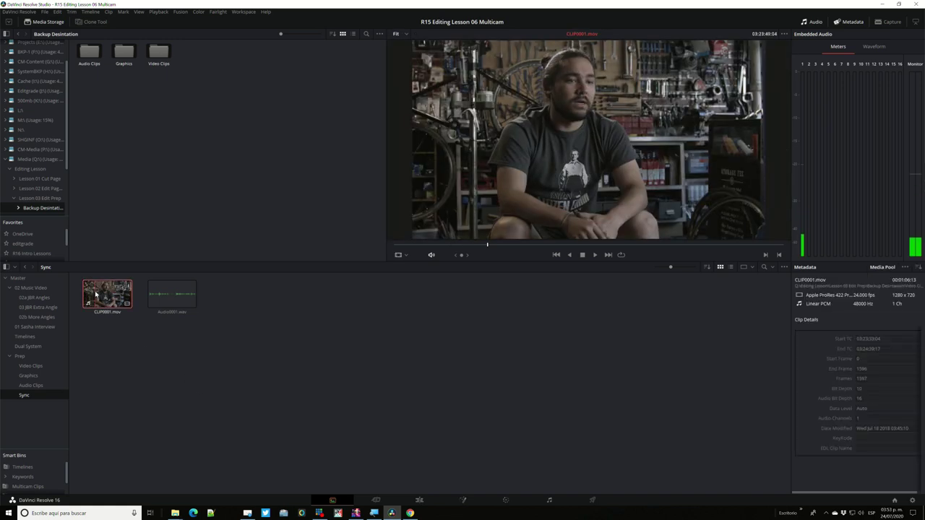
pyautogui.press('space')
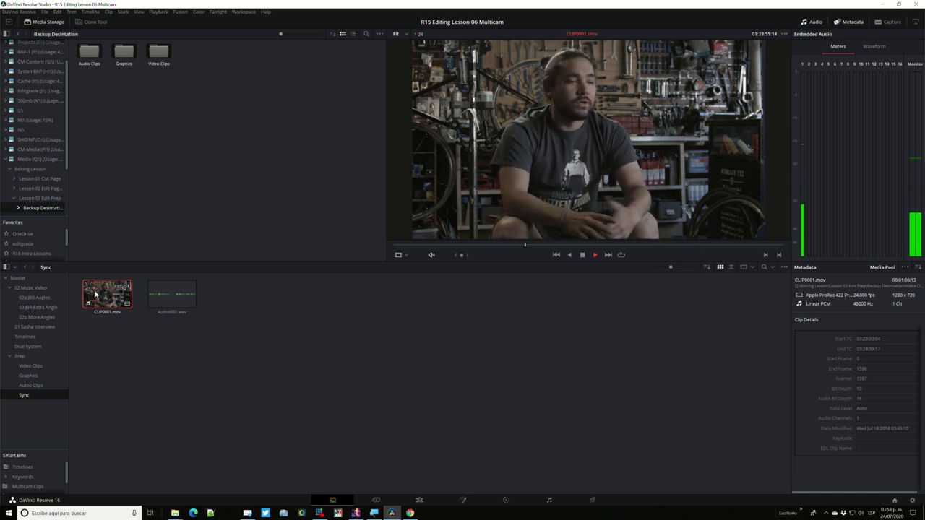
pyautogui.press('space')
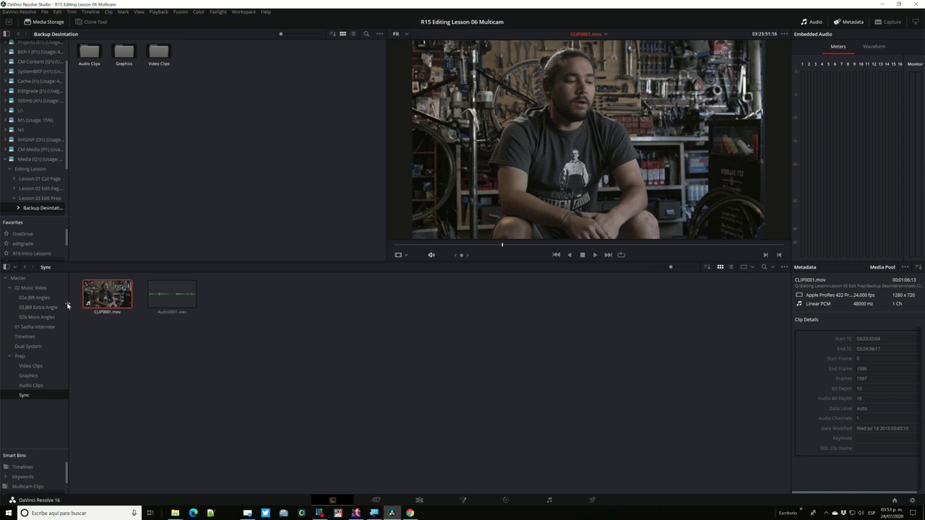
pyautogui.click(225, 343)
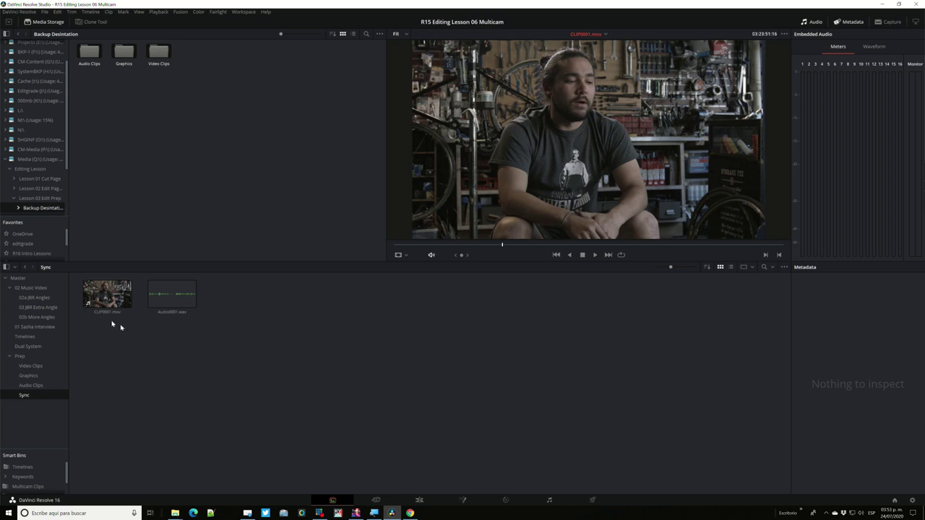
pyautogui.click(46, 289)
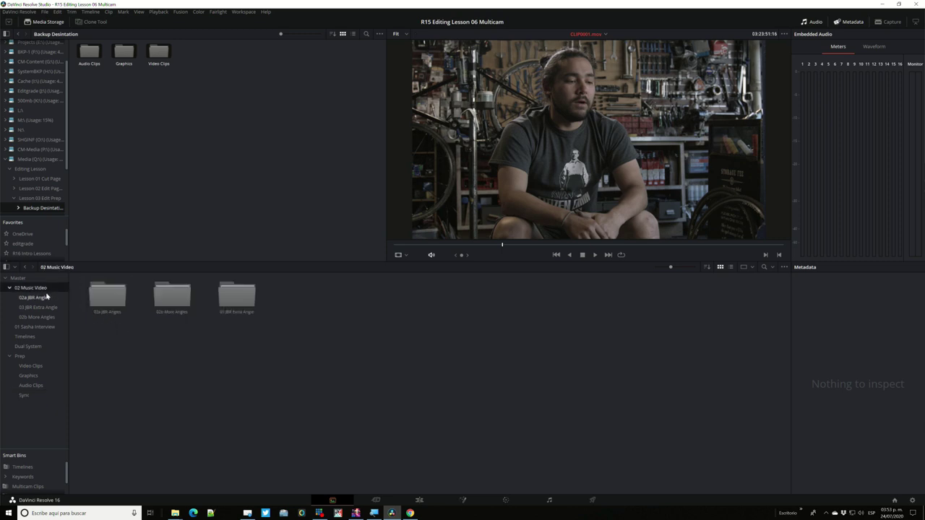
# In 02a JBR Angles, enlarge the thumbnails and preview CAM_01, CAM_03 and CAM_10.
pyautogui.click(46, 298)
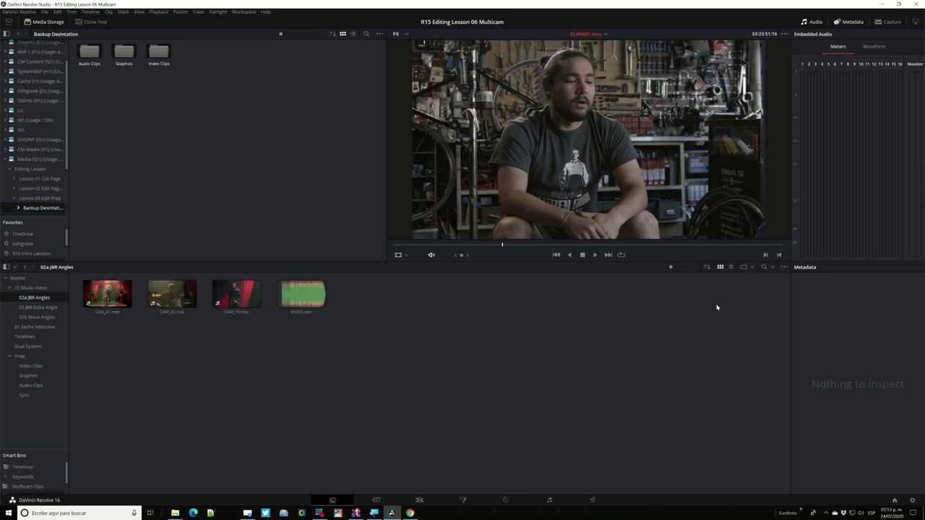
pyautogui.moveTo(670, 268); pyautogui.dragTo(698, 258)
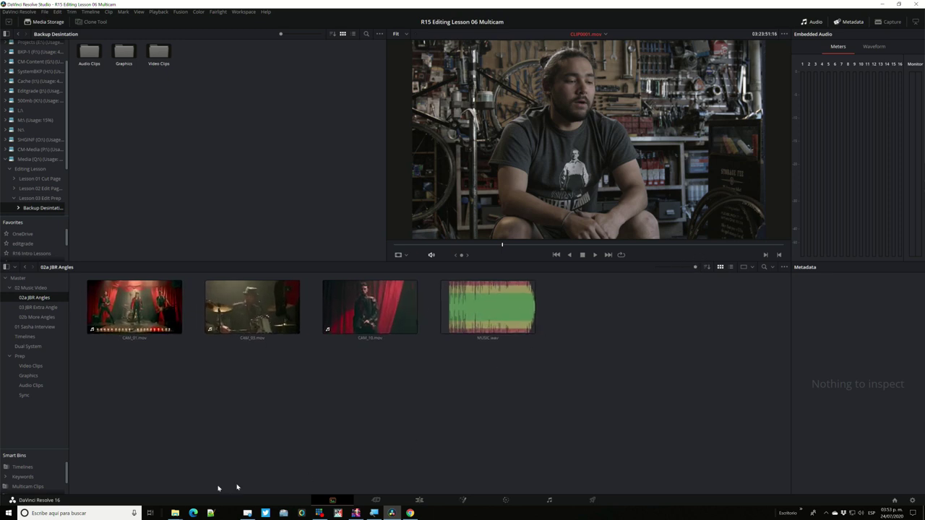
pyautogui.click(130, 313)
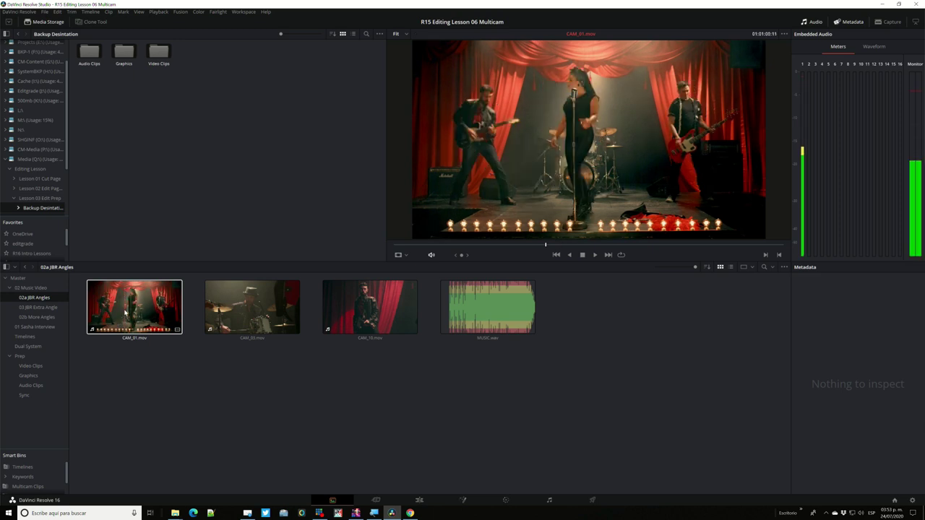
pyautogui.press('space')
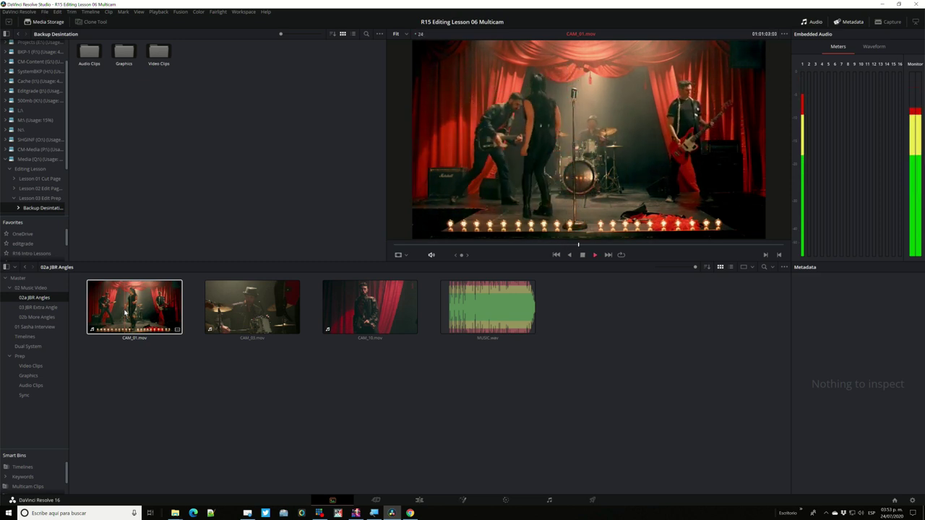
pyautogui.click(233, 299)
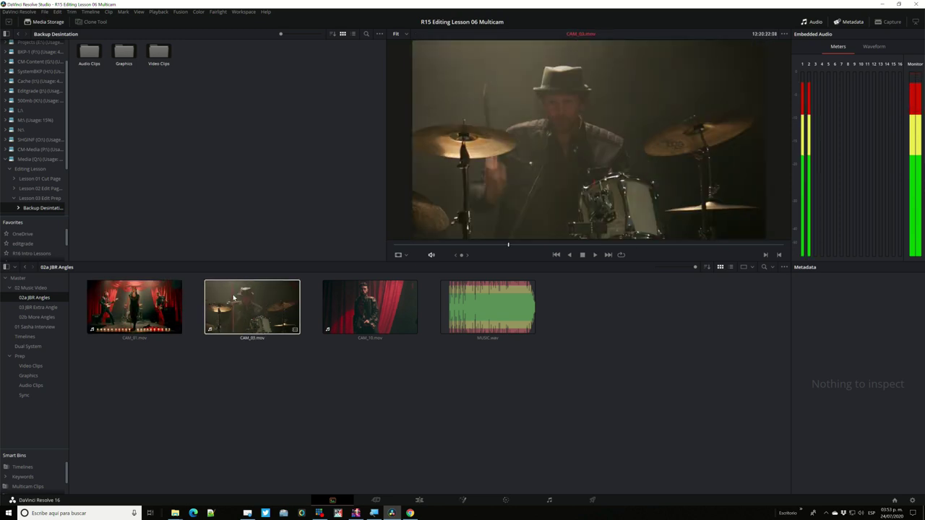
pyautogui.click(233, 296)
pyautogui.press('space')
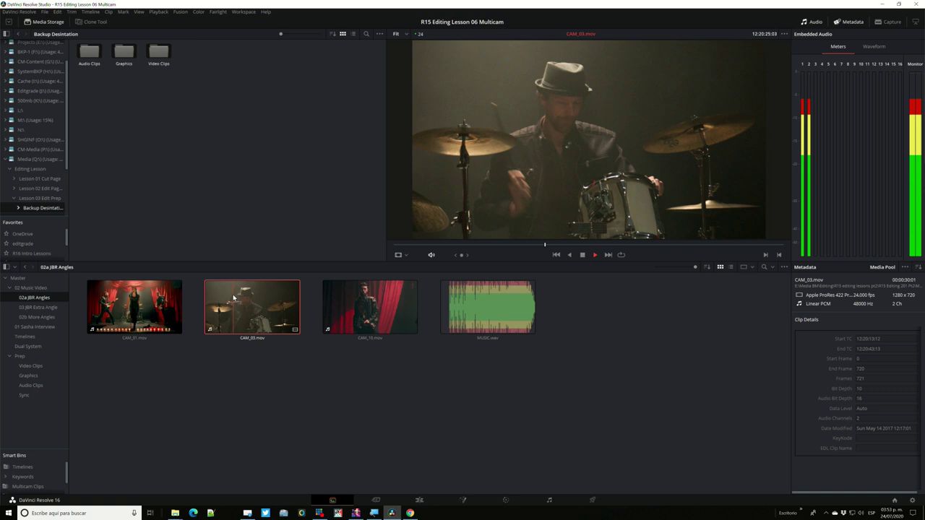
pyautogui.click(375, 296)
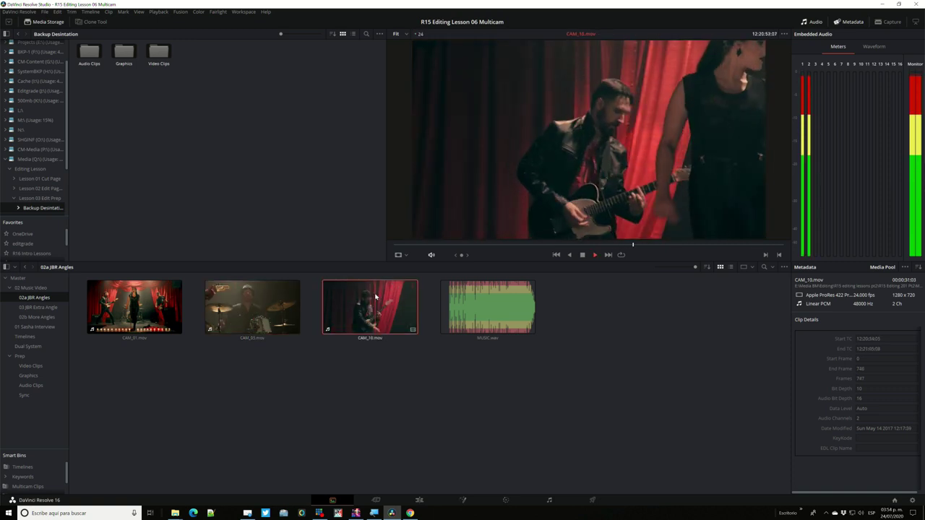
pyautogui.press('space')
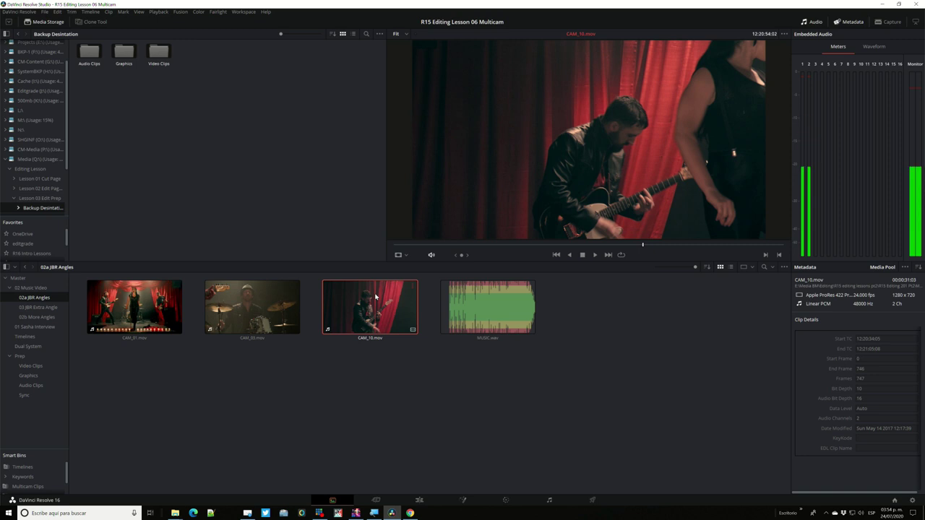
# Play the MUSIC.wav track, then replay CAM_03.
pyautogui.click(458, 300)
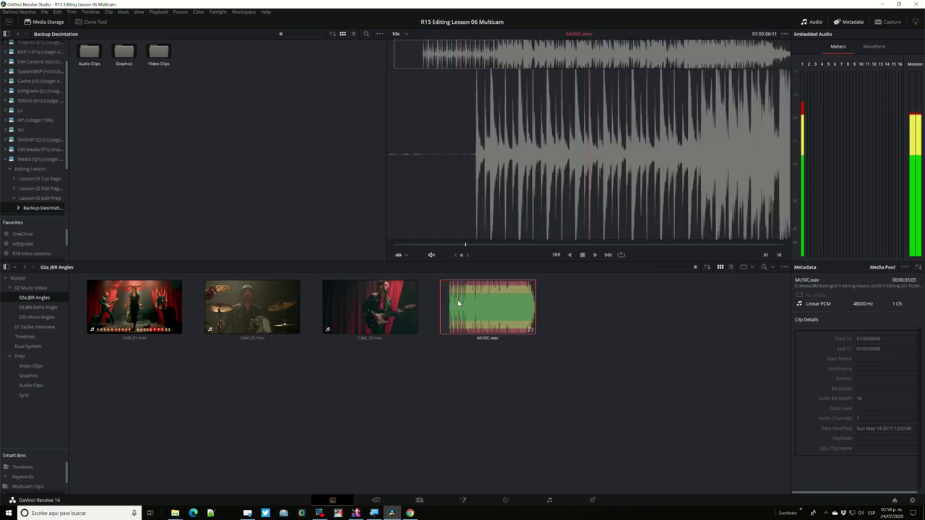
pyautogui.press('space')
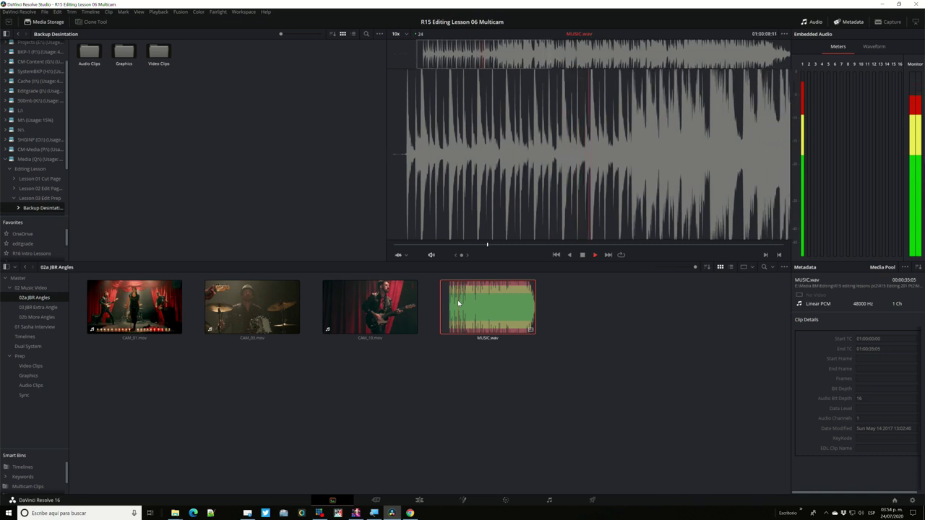
pyautogui.press('space')
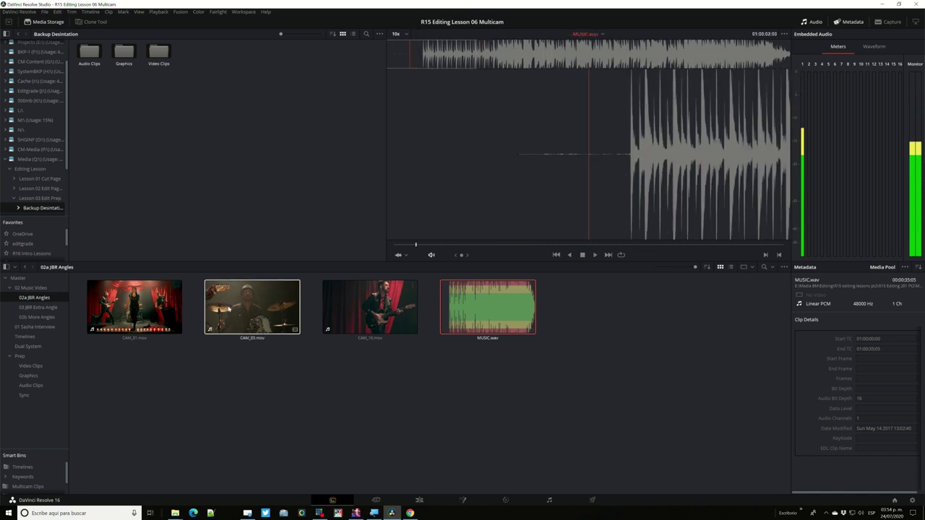
pyautogui.click(228, 309)
pyautogui.press('space')
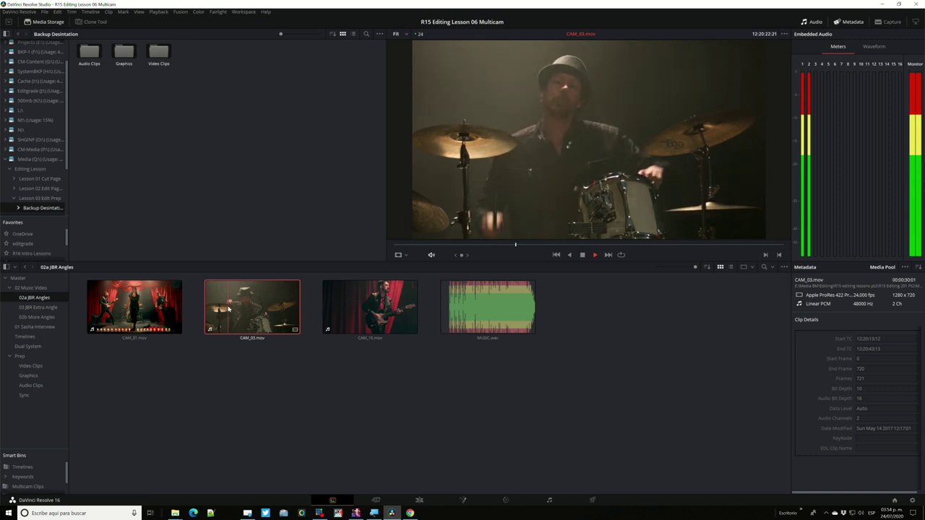
pyautogui.press('space')
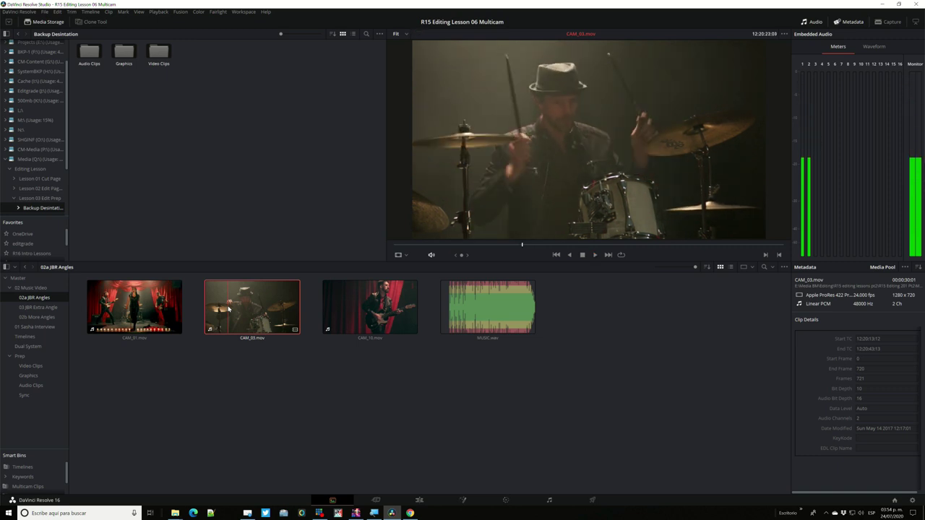
pyautogui.click(343, 393)
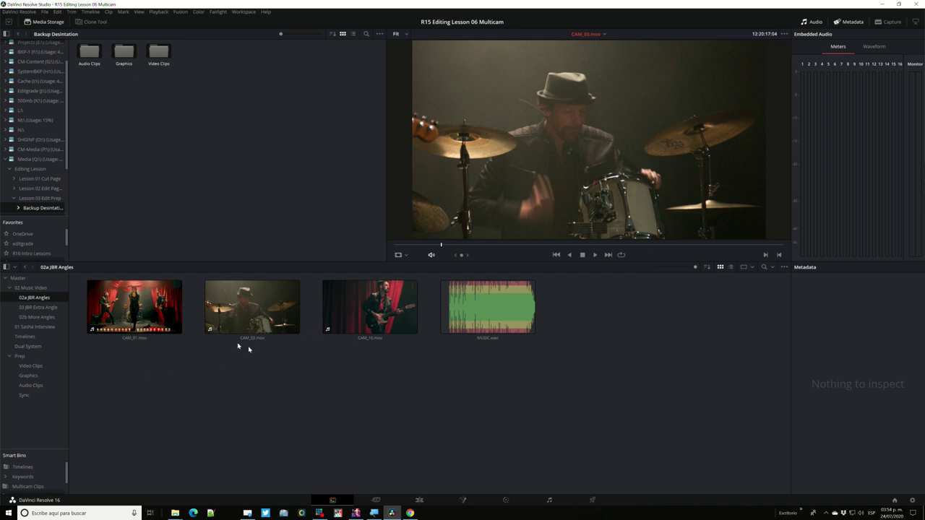
# Browse the angle bins, re-check CAM_01, CAM_03, CAM_10, and show 02b More Angles without metadata.
pyautogui.click(33, 307)
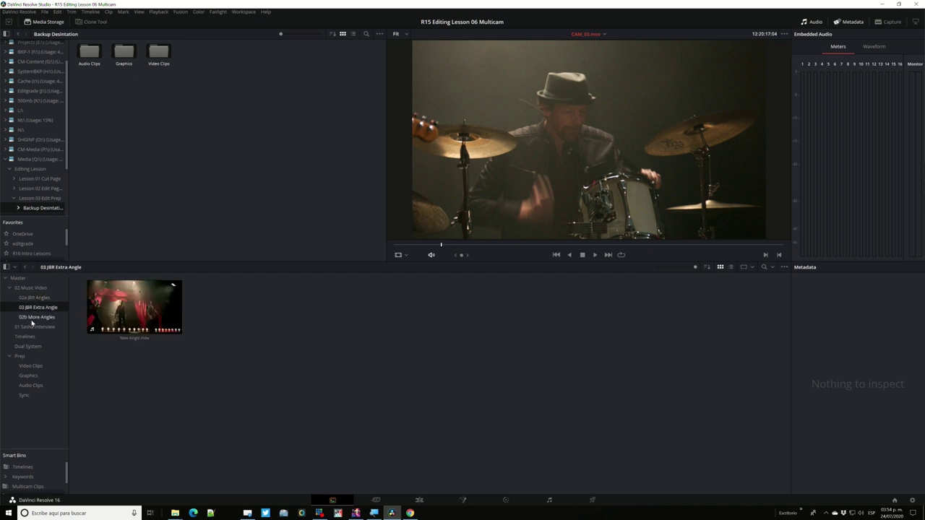
pyautogui.click(37, 317)
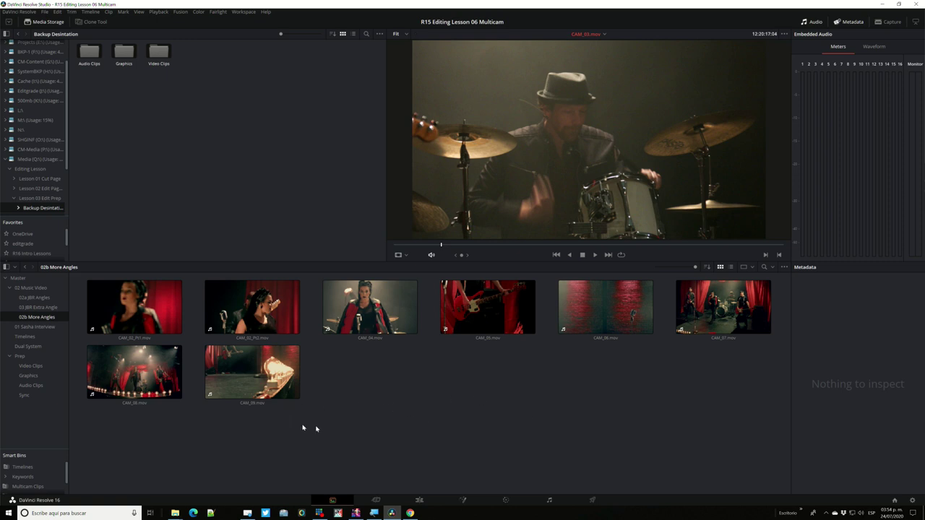
pyautogui.click(216, 380)
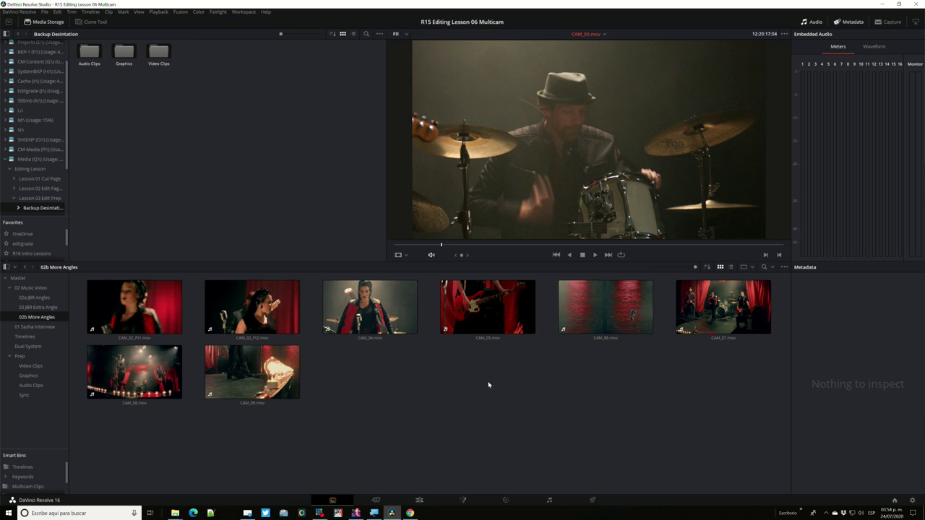
pyautogui.click(44, 300)
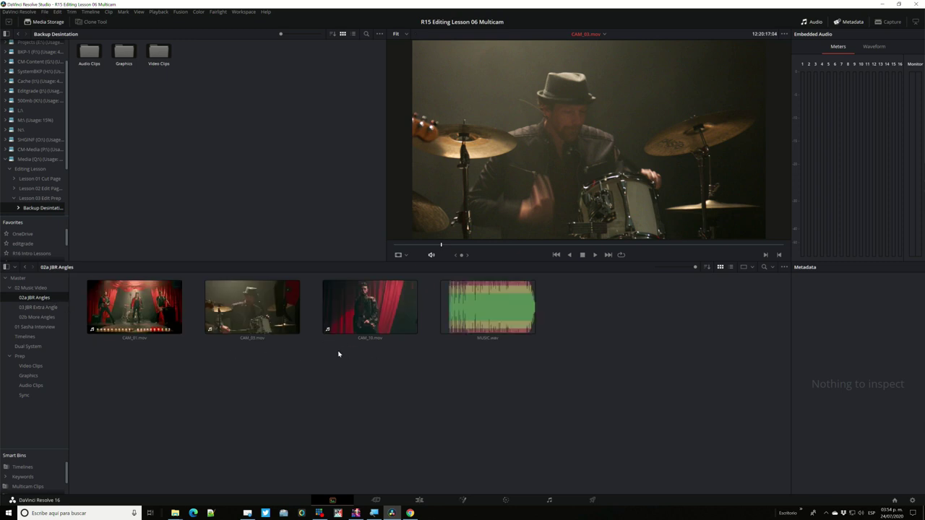
pyautogui.click(119, 311)
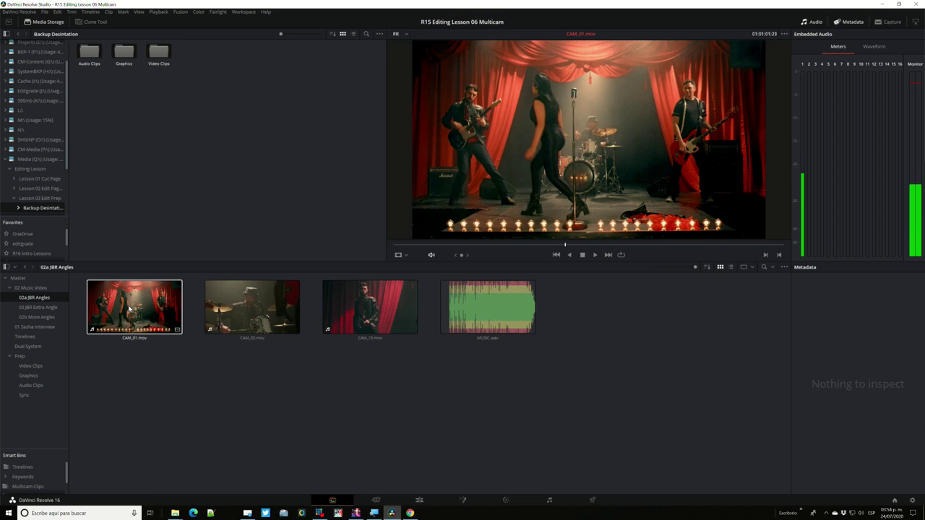
pyautogui.click(232, 306)
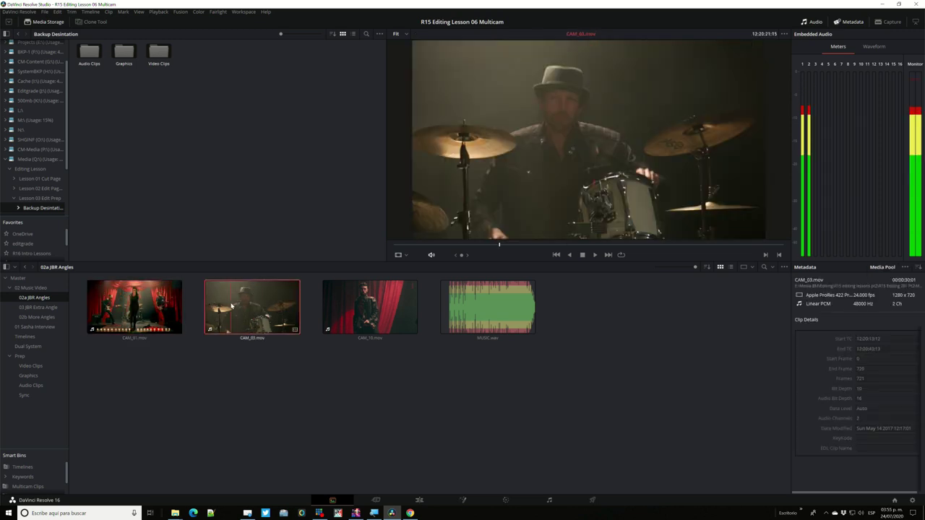
pyautogui.click(374, 307)
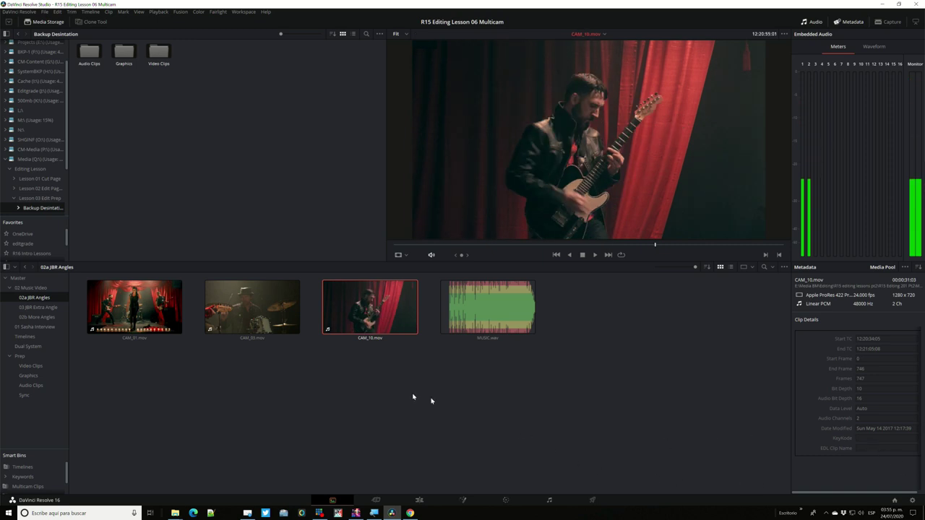
pyautogui.click(41, 317)
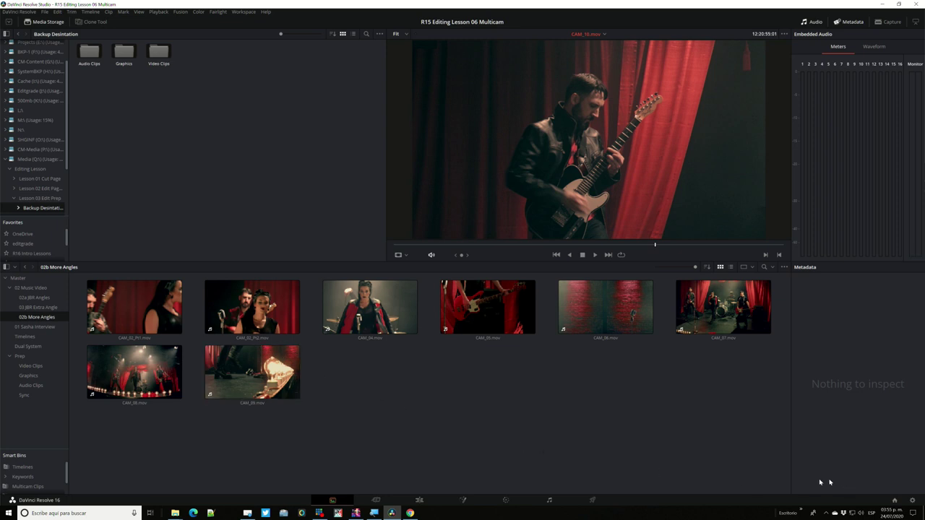
pyautogui.click(854, 22)
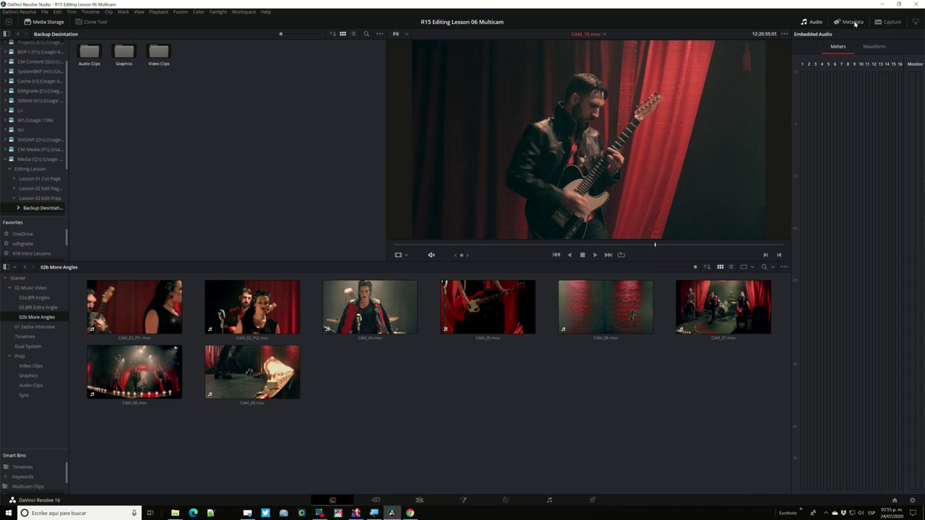
# View Shot & Scene metadata for CAM_02_Pt1, CAM_02_Pt2 and CAM_04, then return to 02a JBR Angles.
pyautogui.click(853, 22)
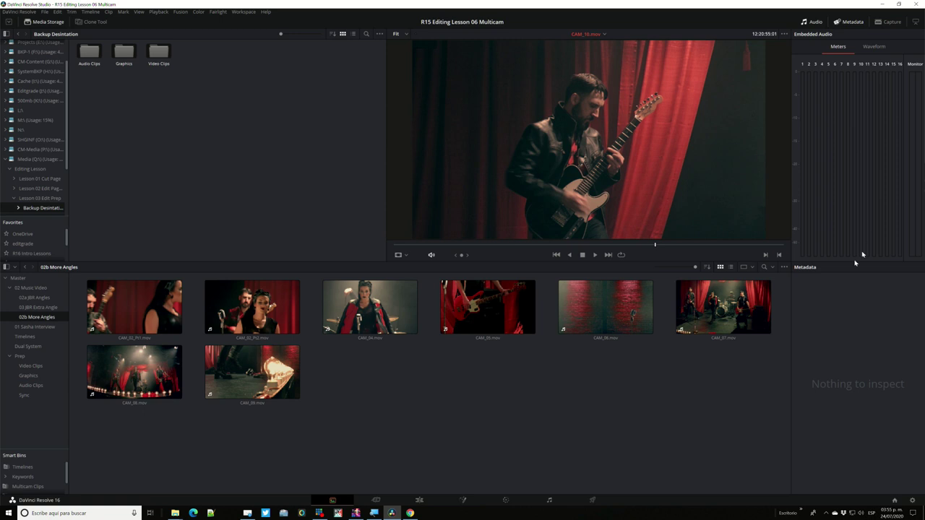
pyautogui.click(138, 309)
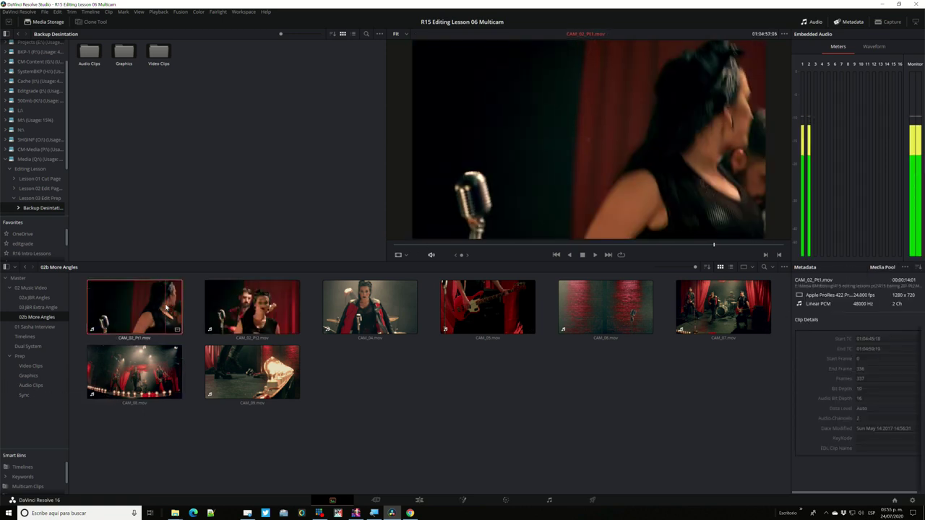
pyautogui.click(918, 268)
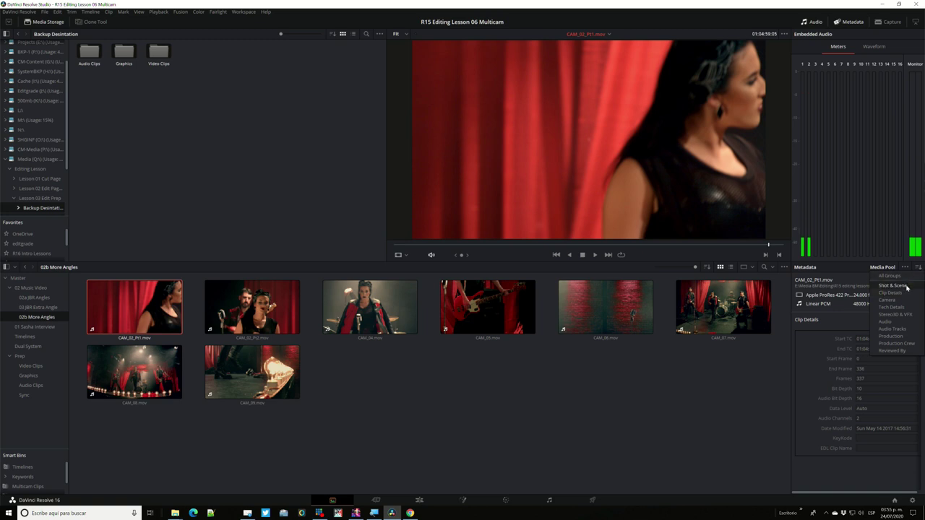
pyautogui.click(908, 286)
pyautogui.scroll(-3, 905, 367)
pyautogui.scroll(-2, 905, 367)
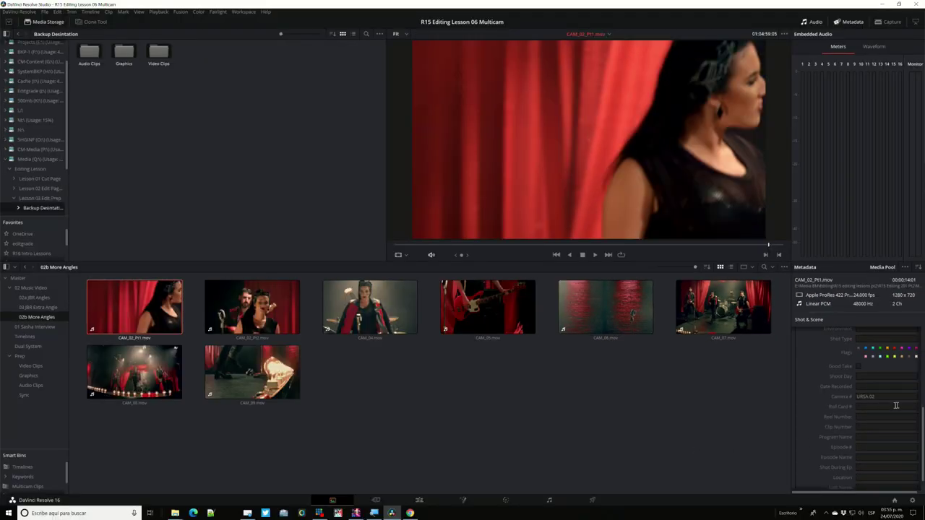
pyautogui.click(252, 307)
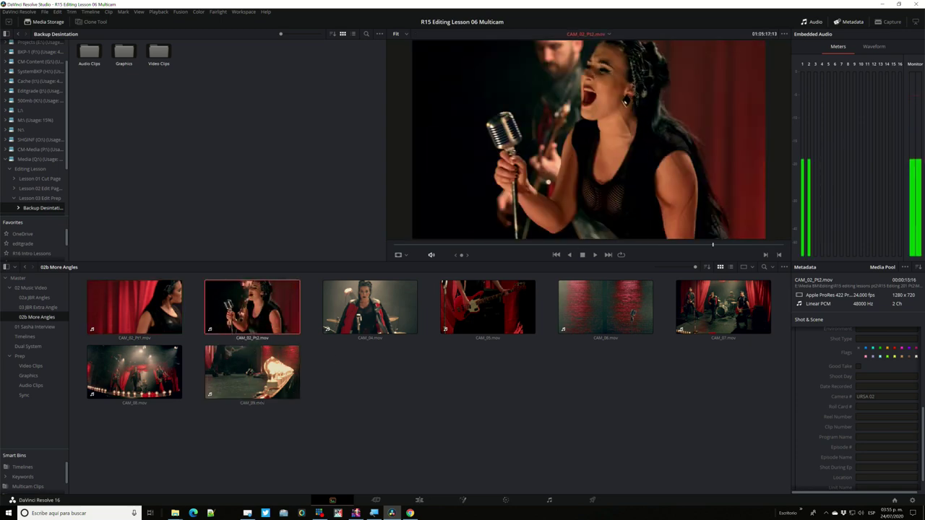
pyautogui.click(347, 309)
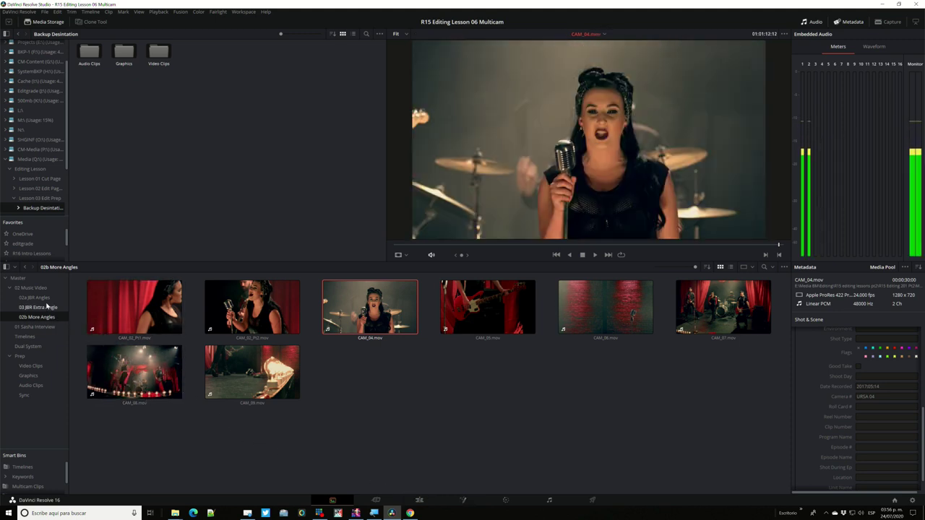
pyautogui.click(45, 298)
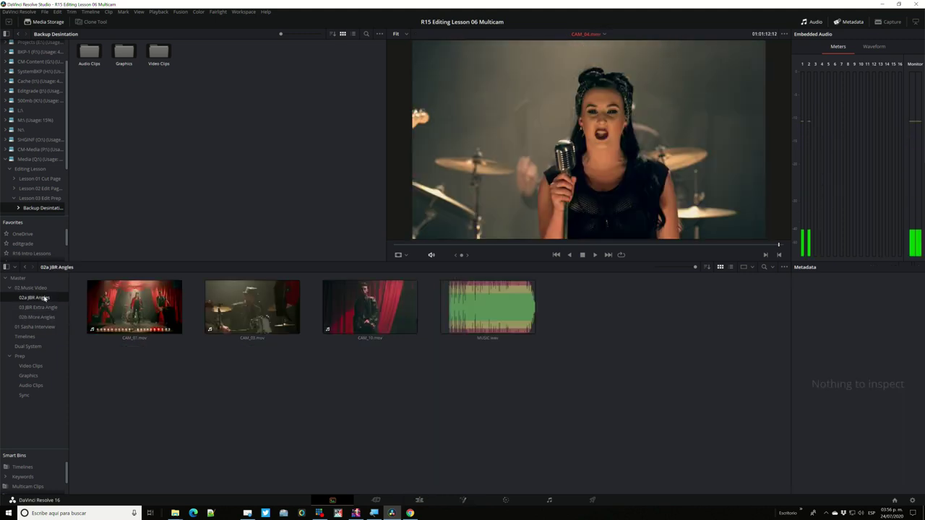
# Show the 02a, 02b and 03 angle bins together and select all 13 clips.
pyautogui.keyDown('ctrl'); pyautogui.click(39, 308); pyautogui.keyUp('ctrl')
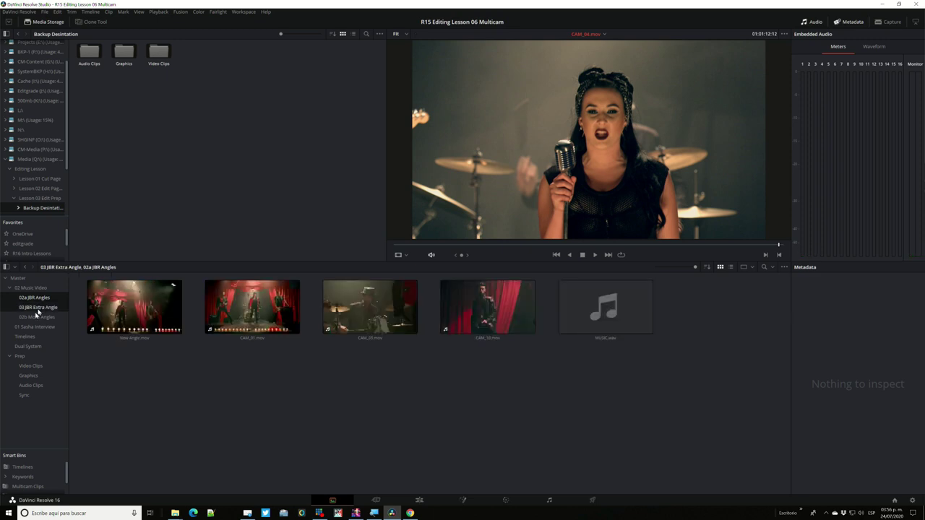
pyautogui.keyDown('ctrl'); pyautogui.click(35, 317); pyautogui.keyUp('ctrl')
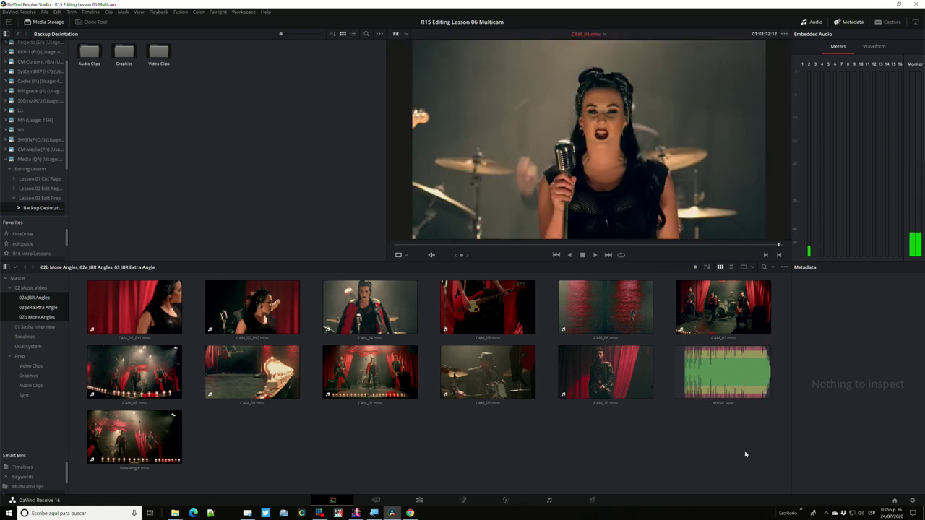
pyautogui.moveTo(744, 457); pyautogui.dragTo(128, 318)
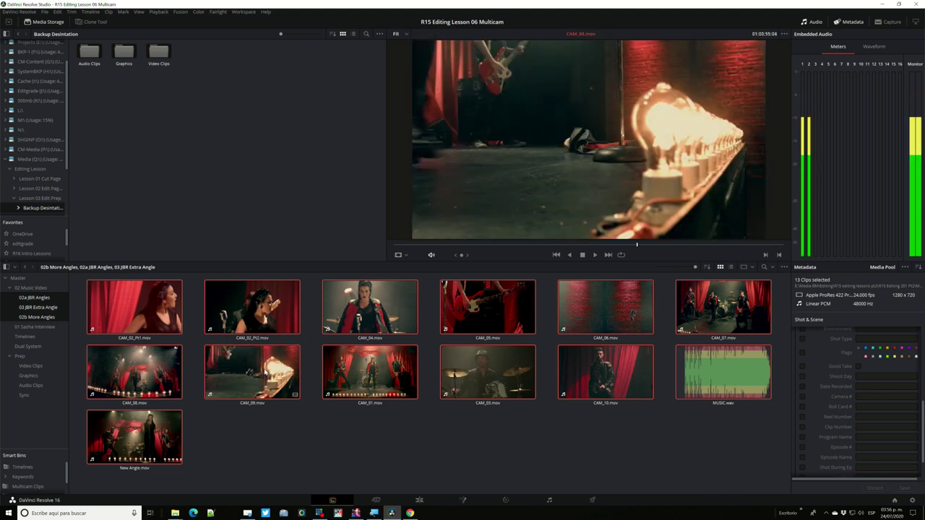
pyautogui.rightClick(266, 371)
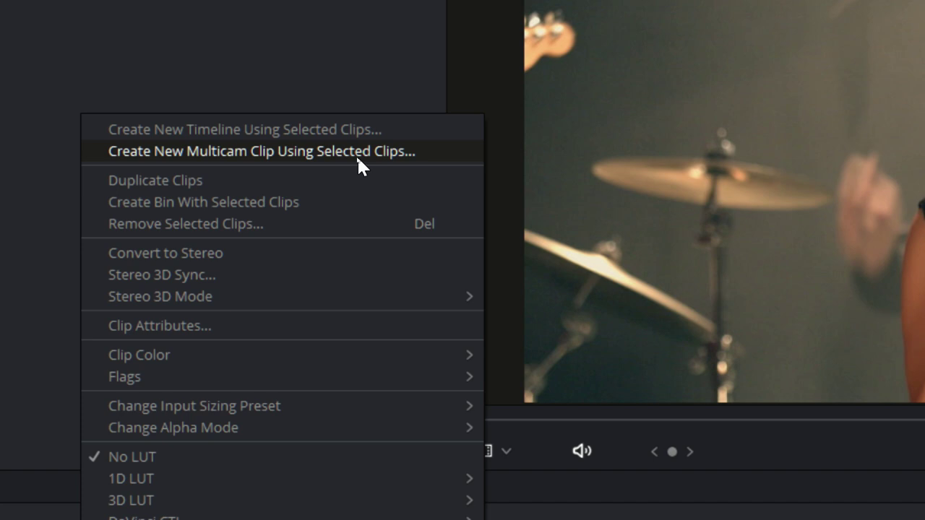
# Name the new multicam clip 'Multicam', syncing angles by Sound and naming them from Metadata - Camera.
pyautogui.click(358, 159)
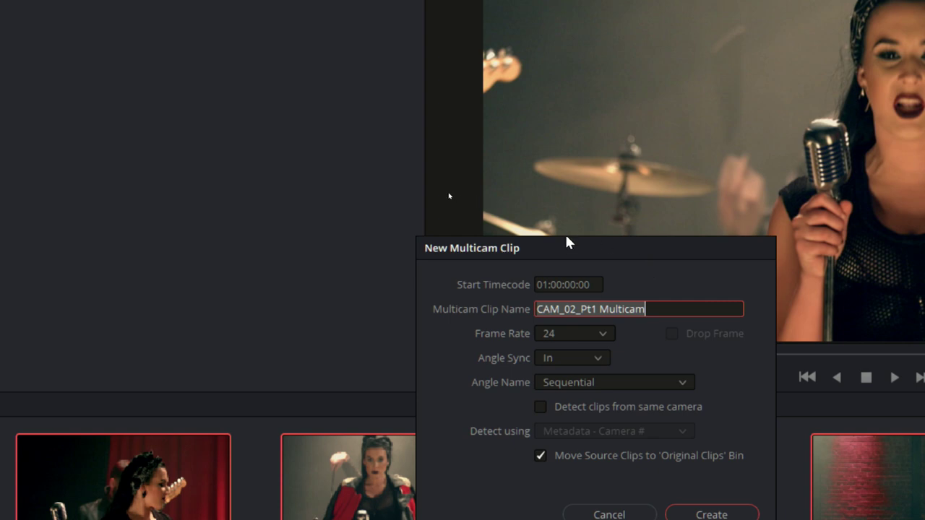
pyautogui.moveTo(564, 245); pyautogui.dragTo(385, 113)
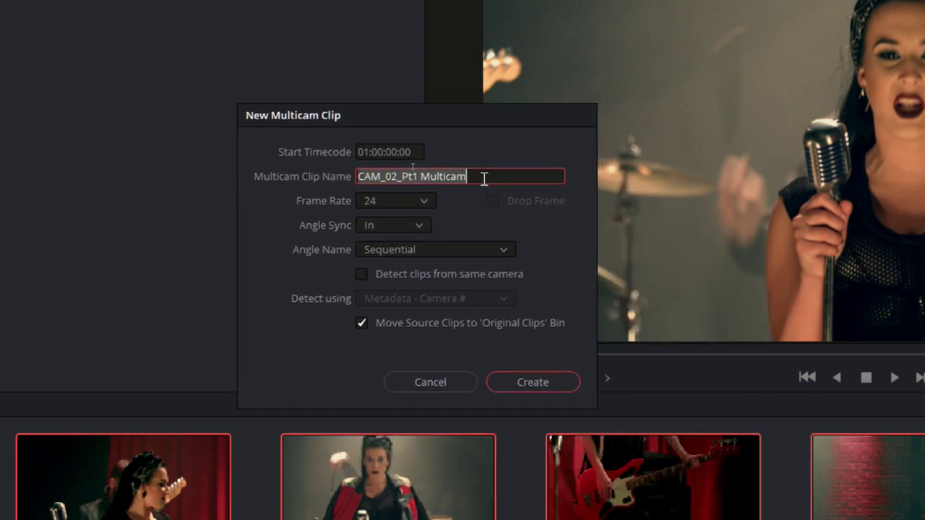
pyautogui.write('Multicam')
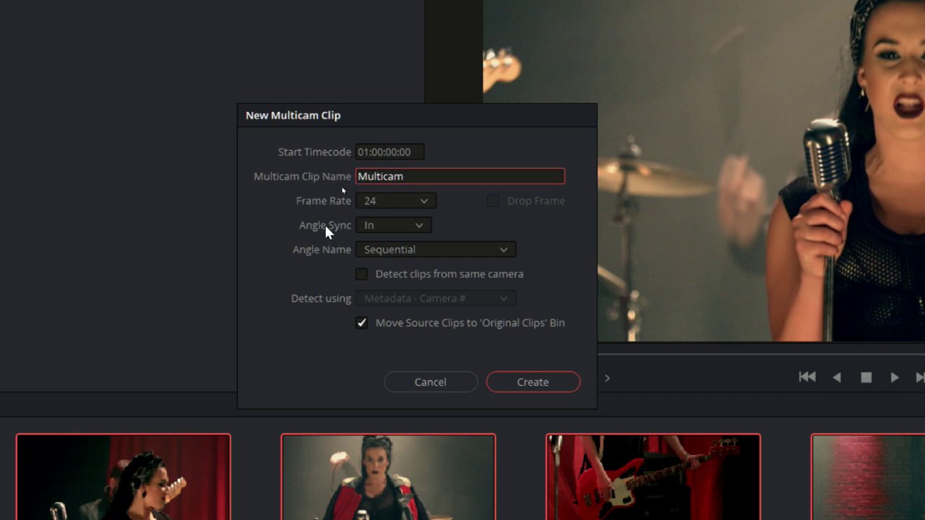
pyautogui.click(373, 225)
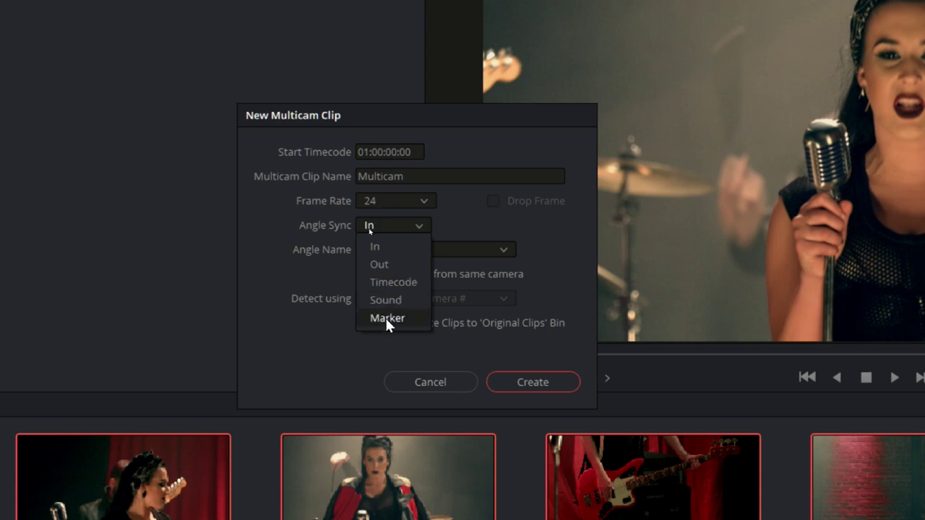
pyautogui.click(402, 298)
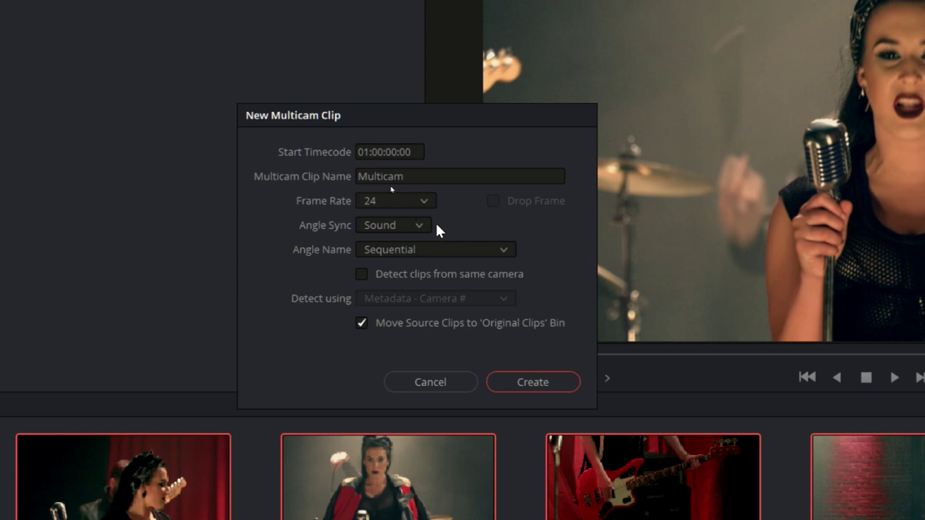
pyautogui.click(375, 249)
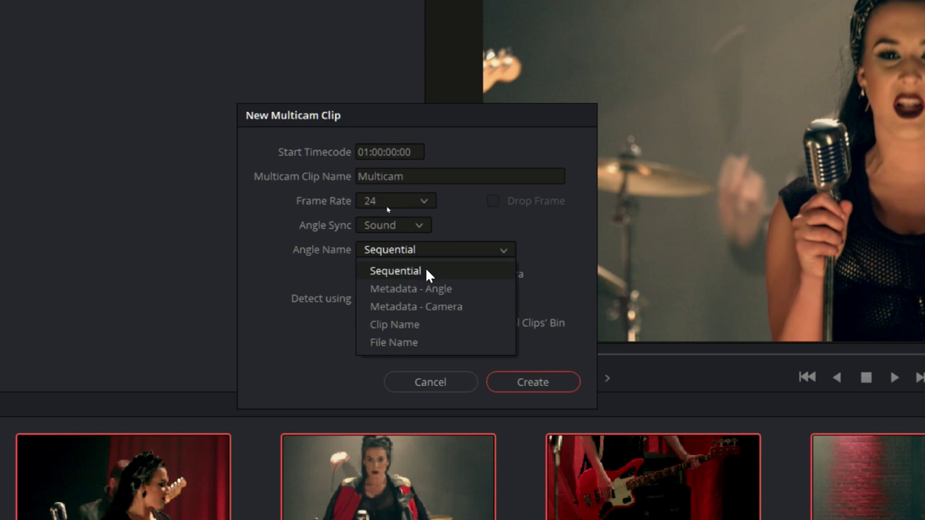
pyautogui.click(415, 307)
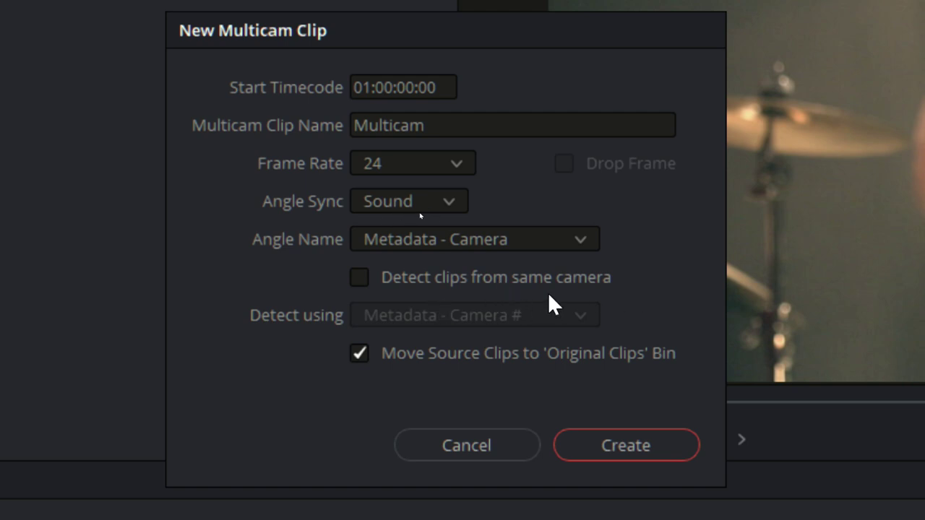
# Enable same-camera detection using Metadata - Camera # and create the Multicam clip.
pyautogui.click(360, 278)
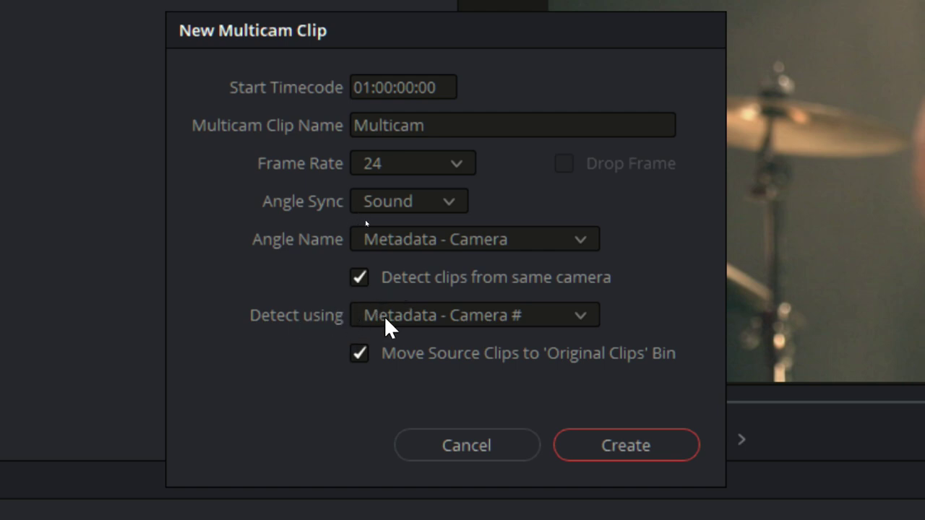
pyautogui.click(417, 318)
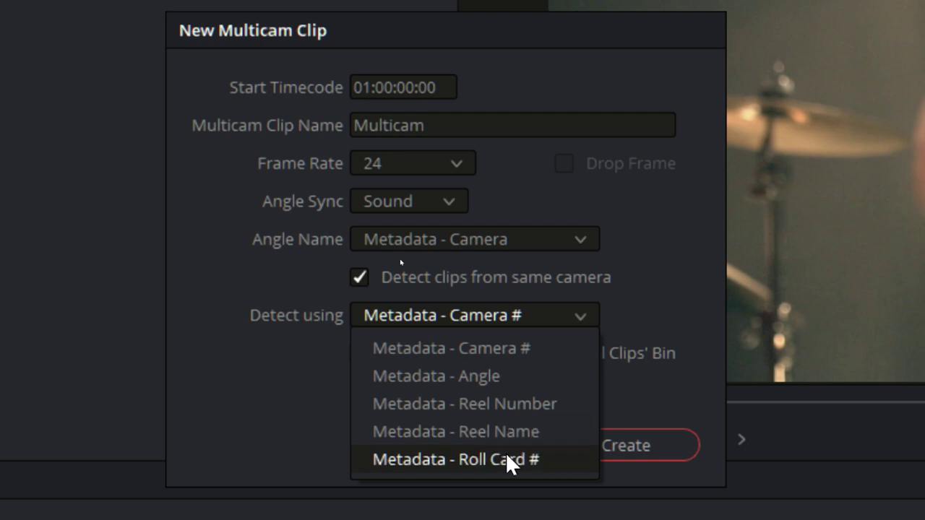
pyautogui.click(508, 347)
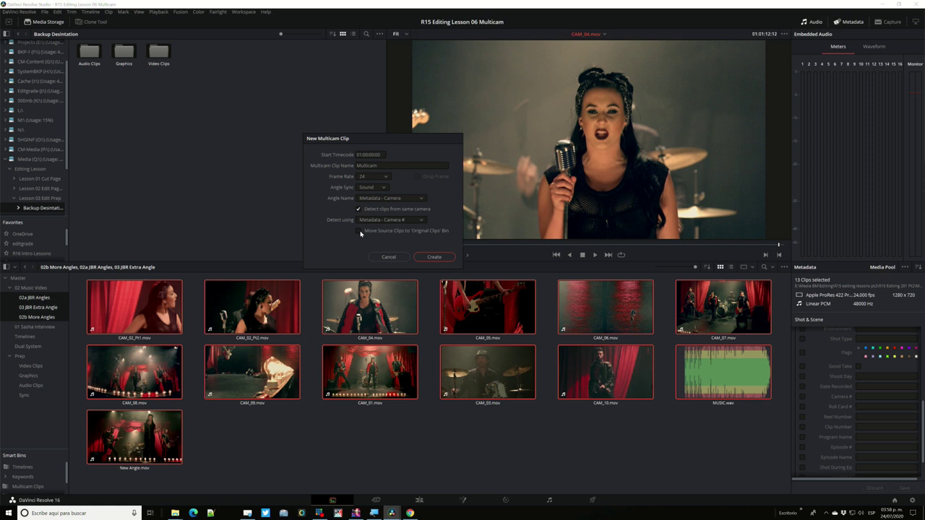
pyautogui.click(439, 257)
pyautogui.click(253, 453)
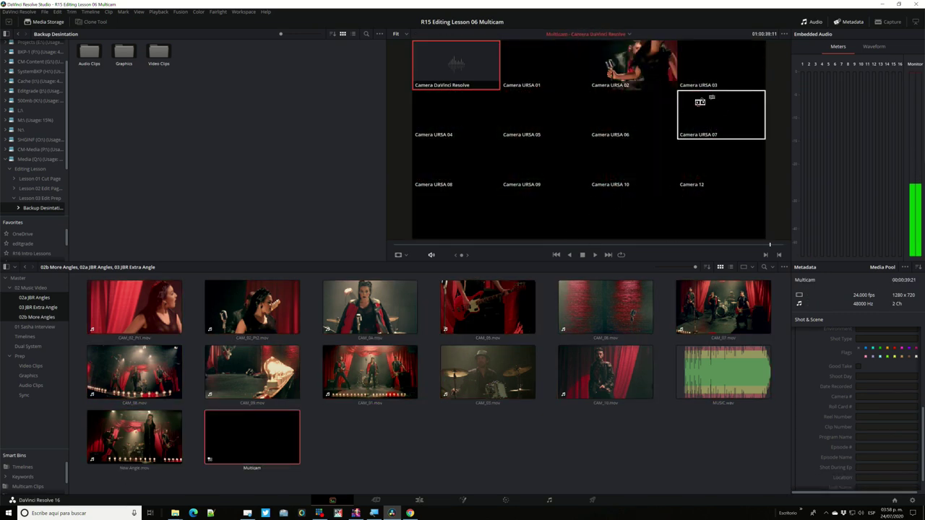
# Scrub the Multicam preview from 01:00:05:19 to 01:00:18:04 to watch all angles together.
pyautogui.click(449, 245)
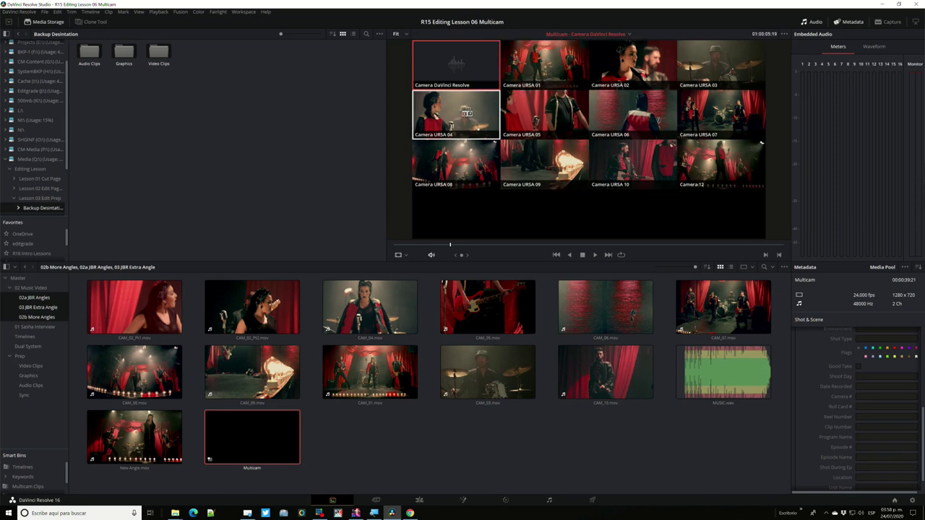
pyautogui.moveTo(450, 244); pyautogui.dragTo(533, 245)
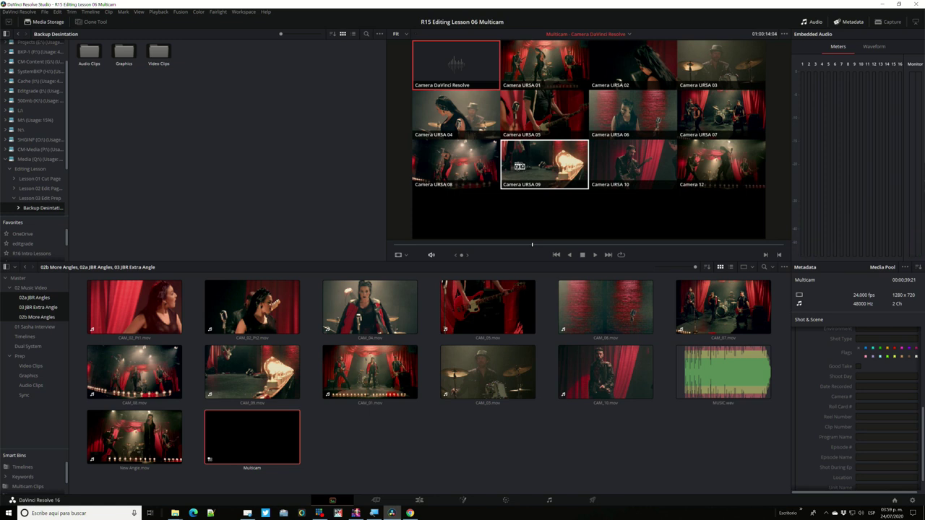
# Create a new timeline named 'Video' from the Multicam clip.
pyautogui.rightClick(275, 424)
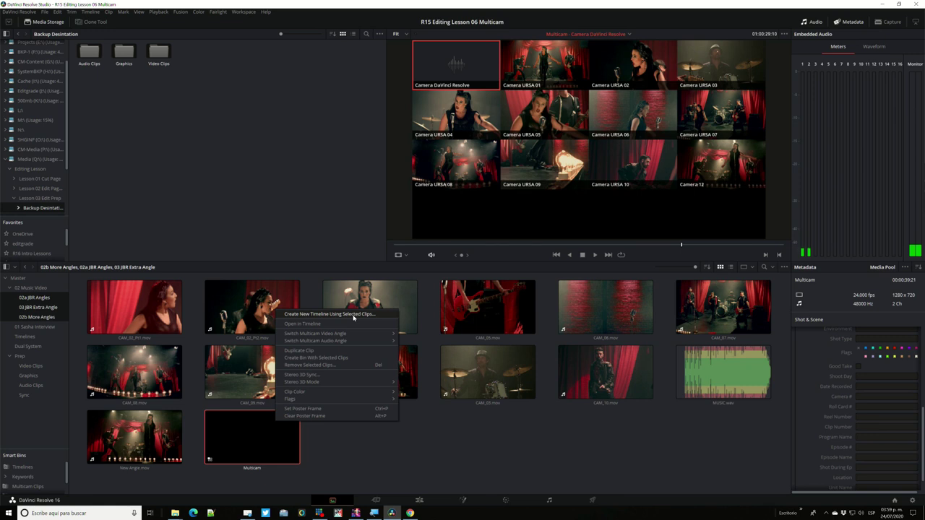
pyautogui.click(353, 315)
pyautogui.write('Video')
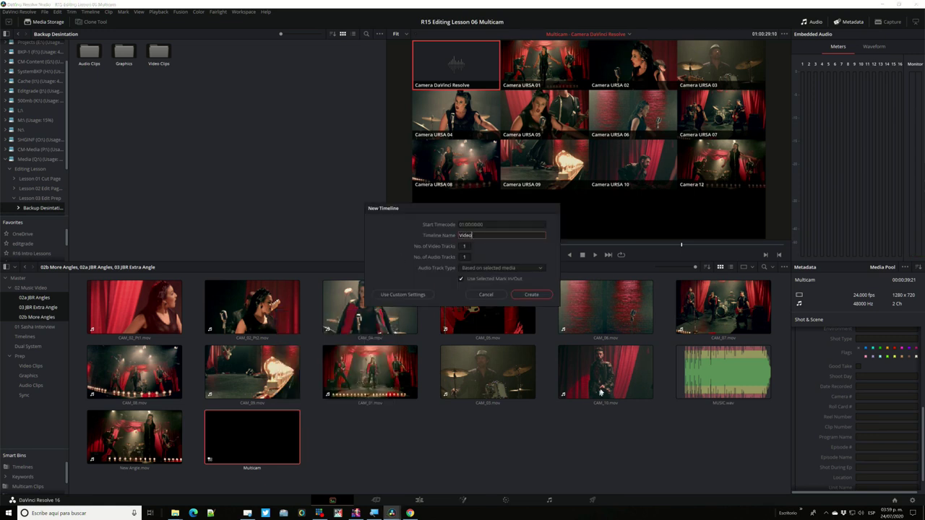
pyautogui.click(532, 295)
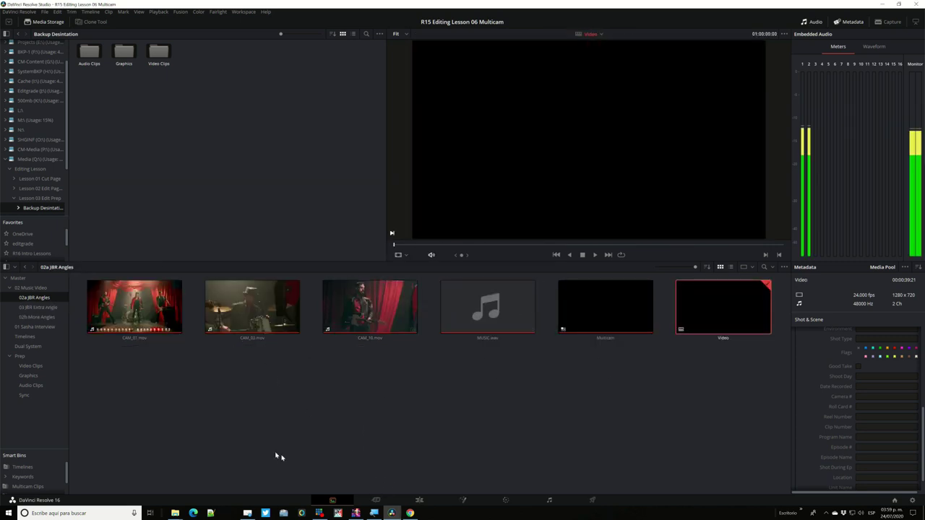
# Switch to the Edit page and select the Multicam clip on the Video timeline.
pyautogui.click(419, 500)
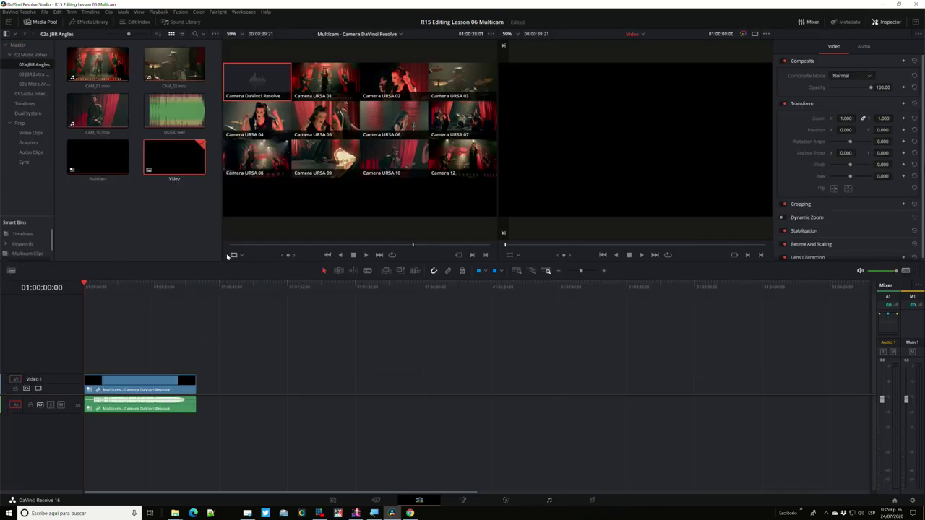
pyautogui.click(107, 393)
pyautogui.press('super')
pyautogui.click(498, 372)
pyautogui.click(102, 382)
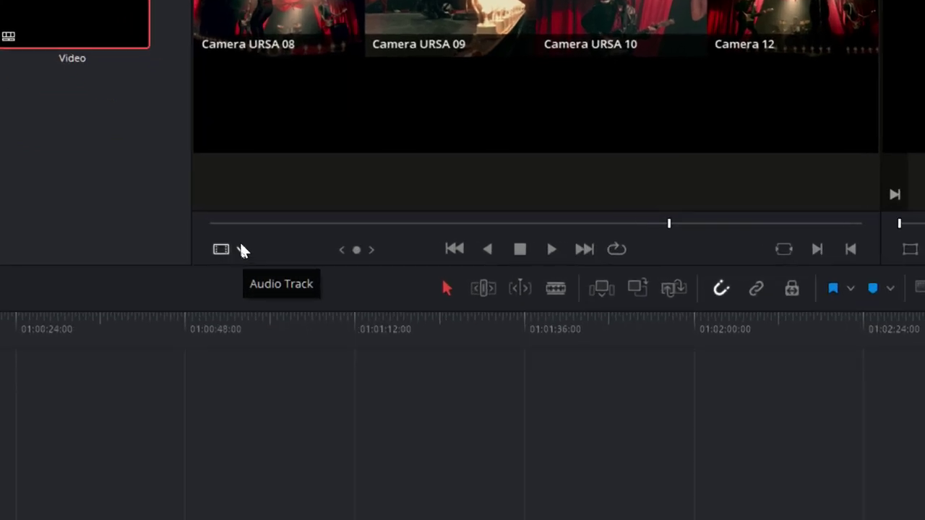
# Set the source viewer to Multicam mode to show the camera angle grid.
pyautogui.click(241, 249)
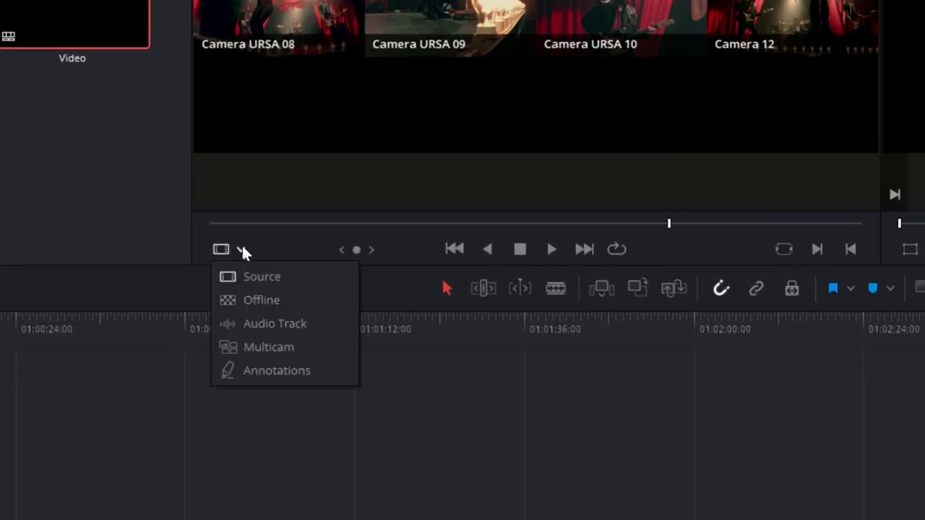
pyautogui.click(263, 346)
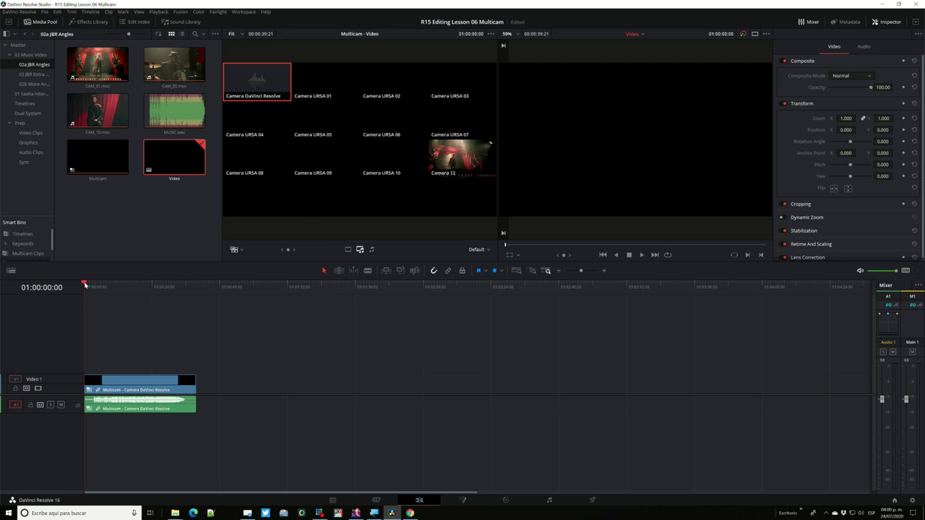
# Scrub the playhead to about 01:00:10:11 and select the multicam audio clip.
pyautogui.click(89, 285)
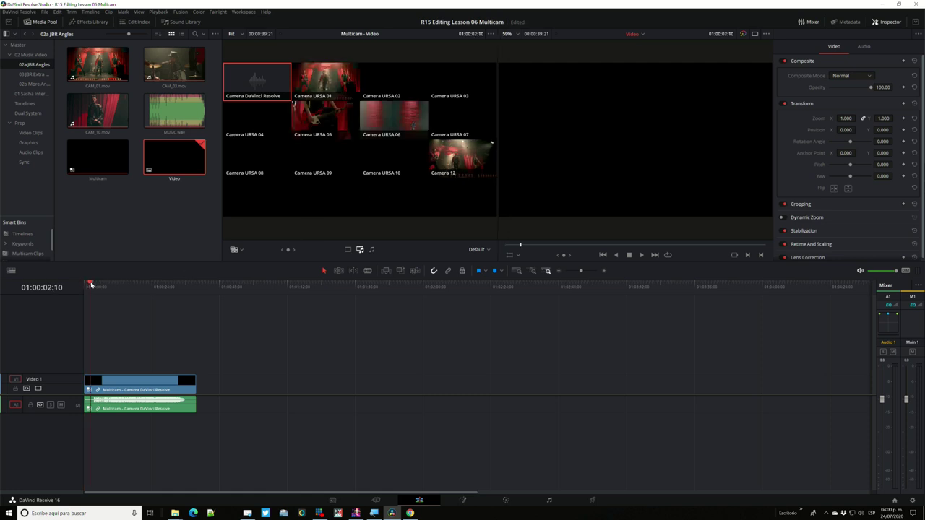
pyautogui.moveTo(89, 284); pyautogui.dragTo(113, 285)
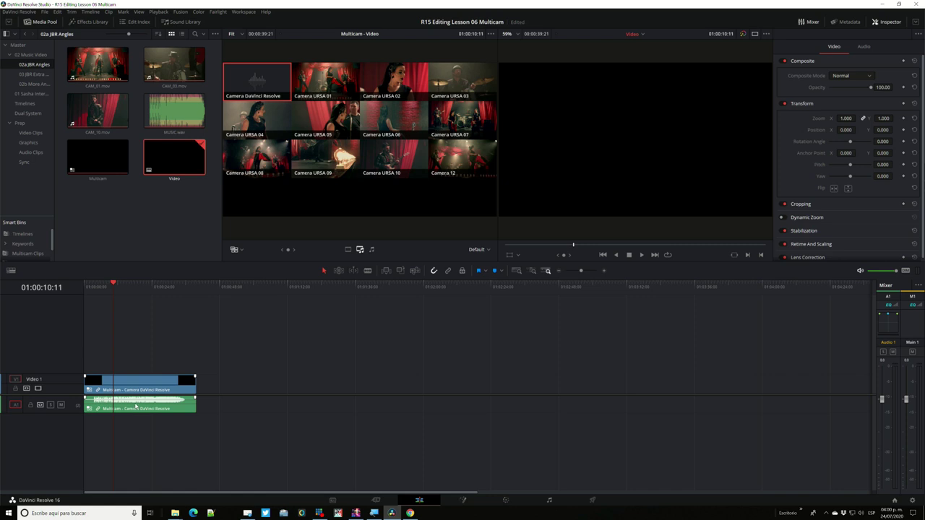
pyautogui.click(135, 406)
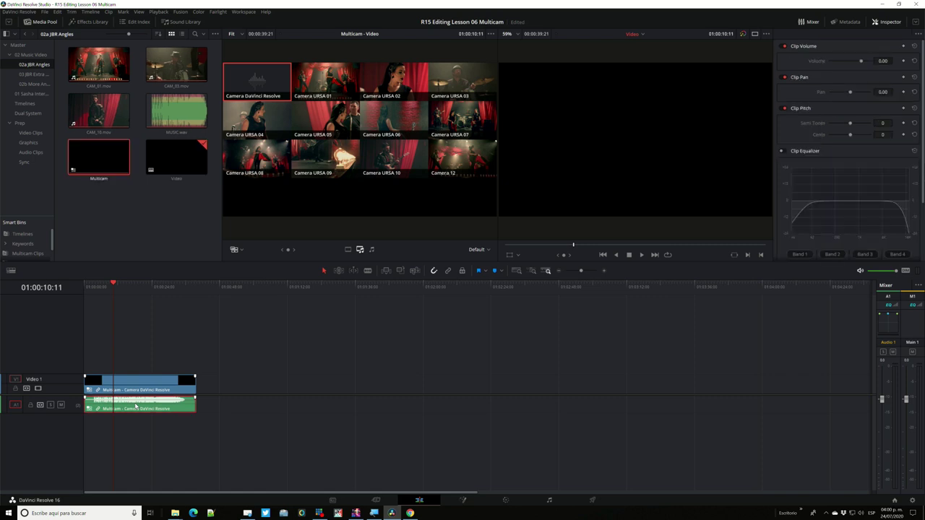
pyautogui.rightClick(135, 407)
pyautogui.moveTo(205, 391)
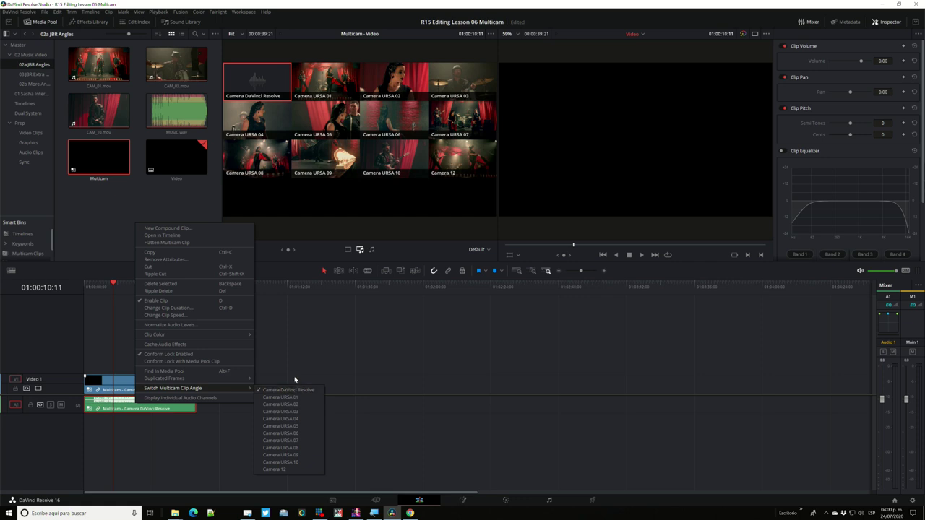
pyautogui.click(295, 389)
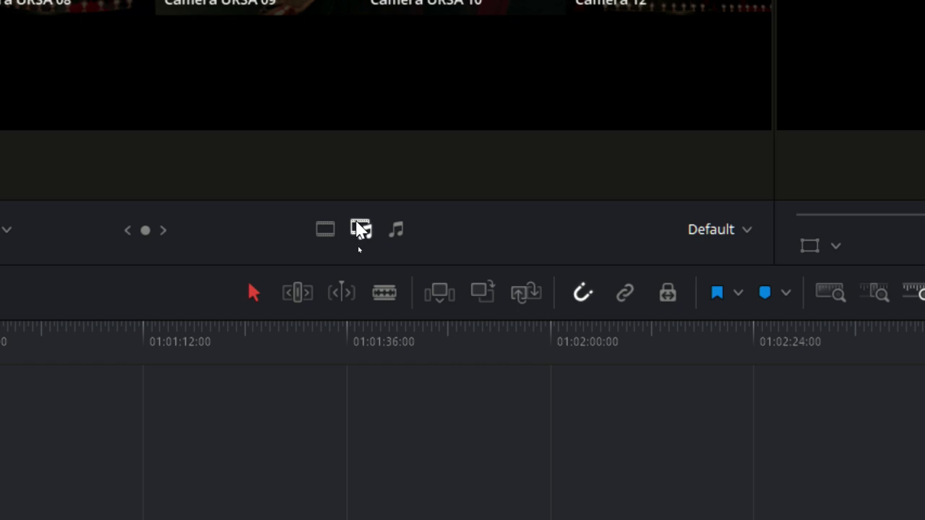
# Set angle switching to video-only and return the playhead to 01:00:00:00.
pyautogui.click(329, 233)
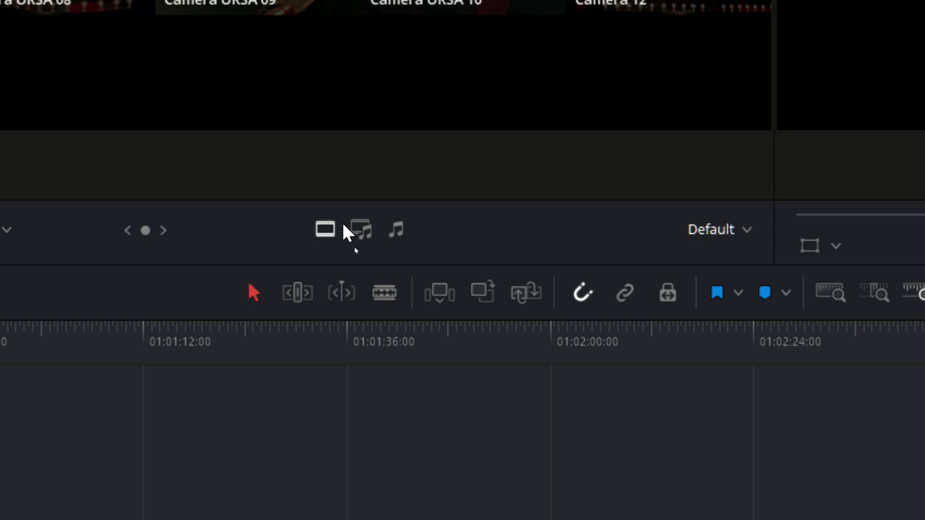
pyautogui.click(399, 237)
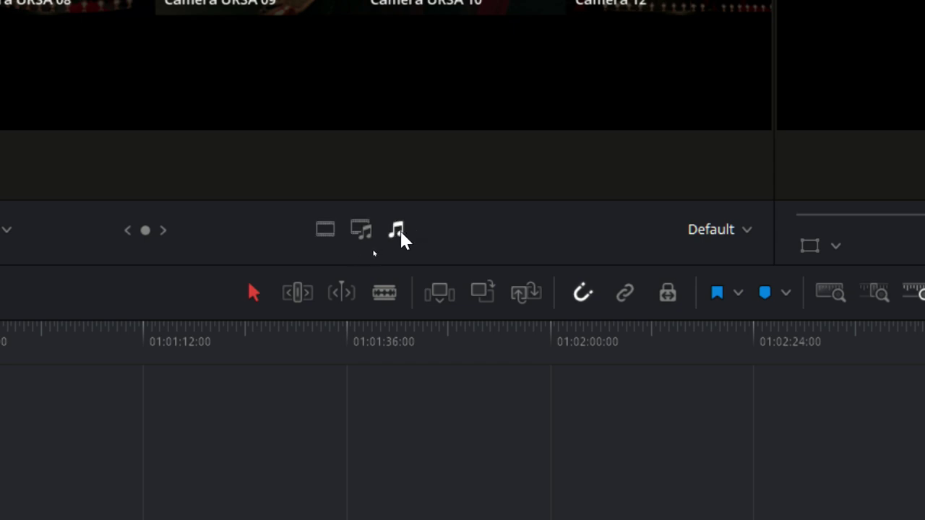
pyautogui.click(326, 230)
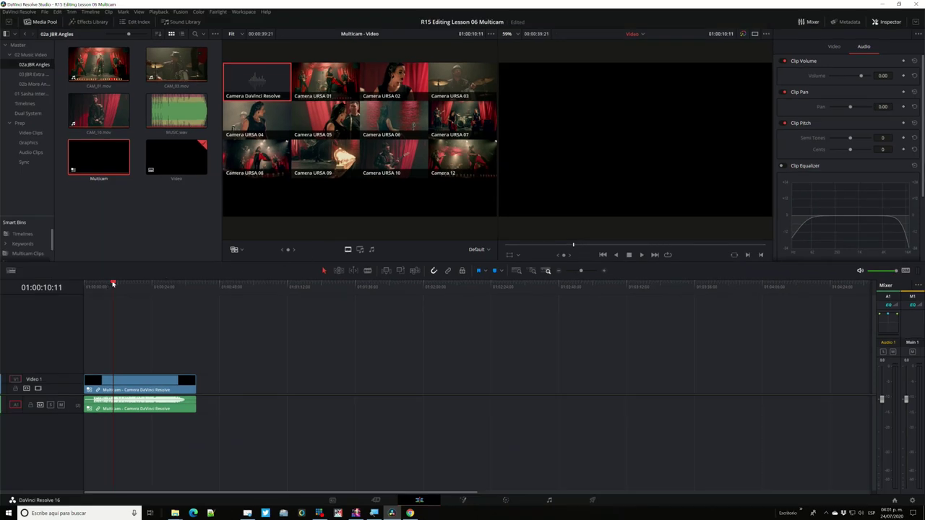
pyautogui.moveTo(113, 284); pyautogui.dragTo(84, 284)
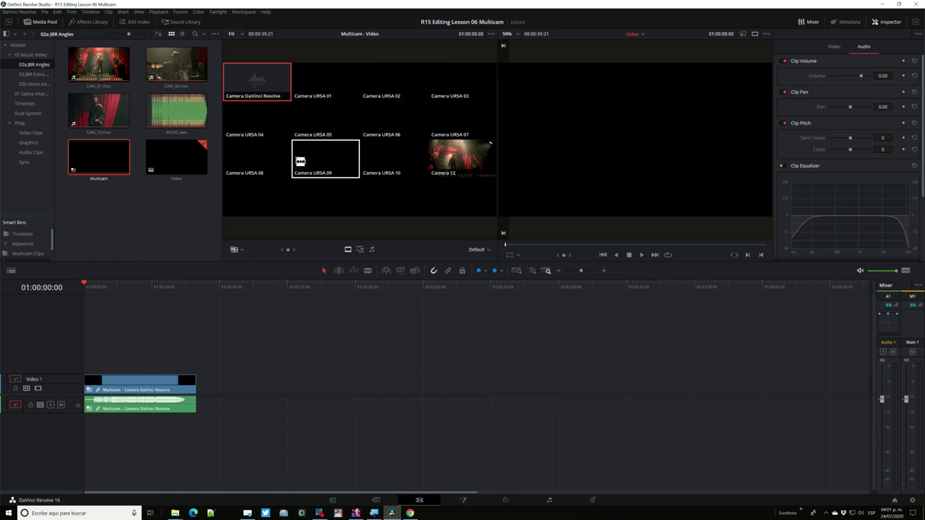
# During playback, cut live between angles URSA 01, 09, 12, 03, 02, 04, 08 and 09.
pyautogui.press('space')
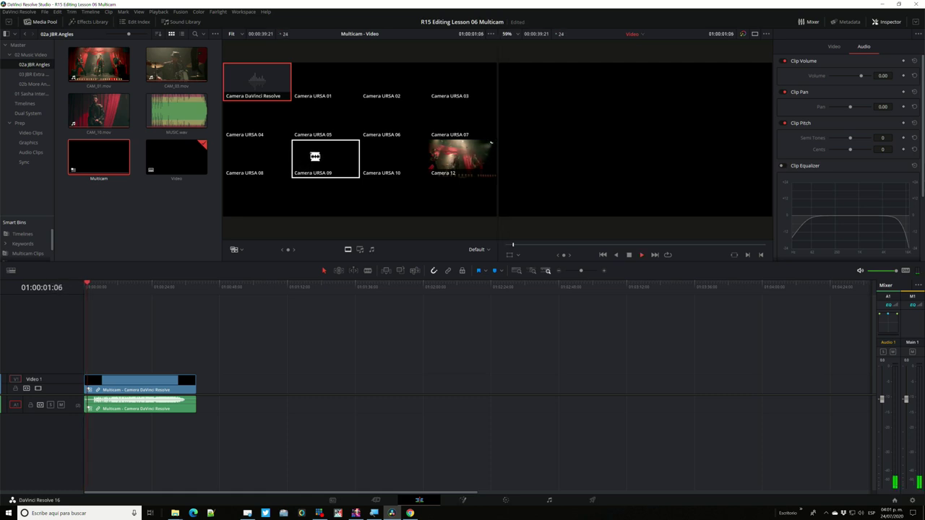
pyautogui.click(326, 81)
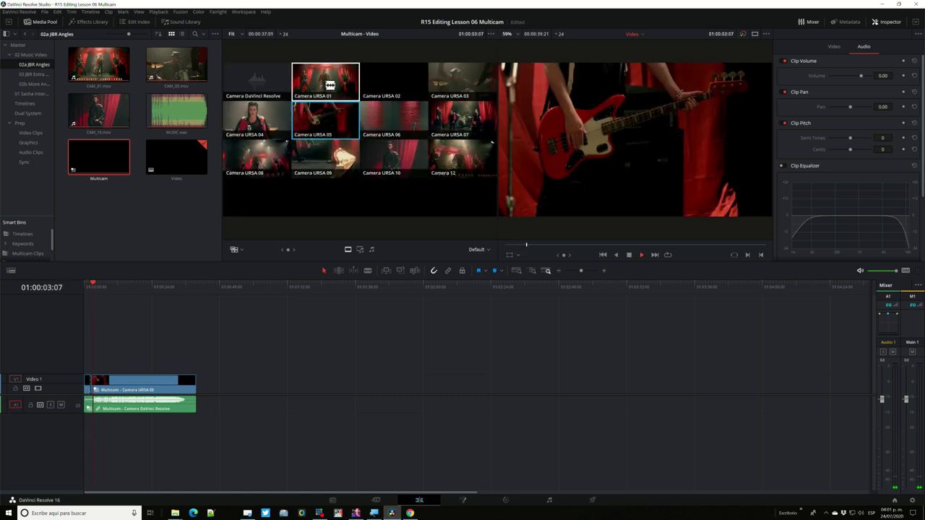
pyautogui.click(394, 154)
pyautogui.click(325, 154)
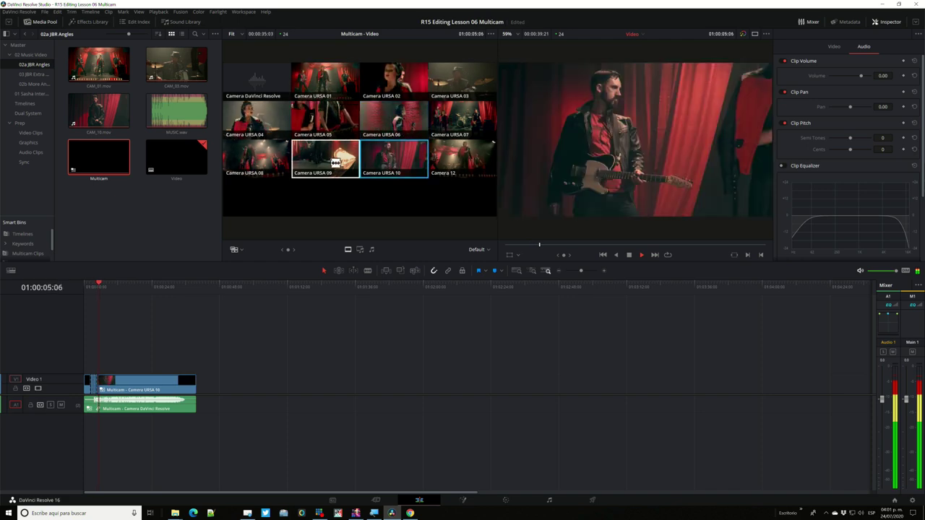
pyautogui.click(463, 155)
pyautogui.click(463, 81)
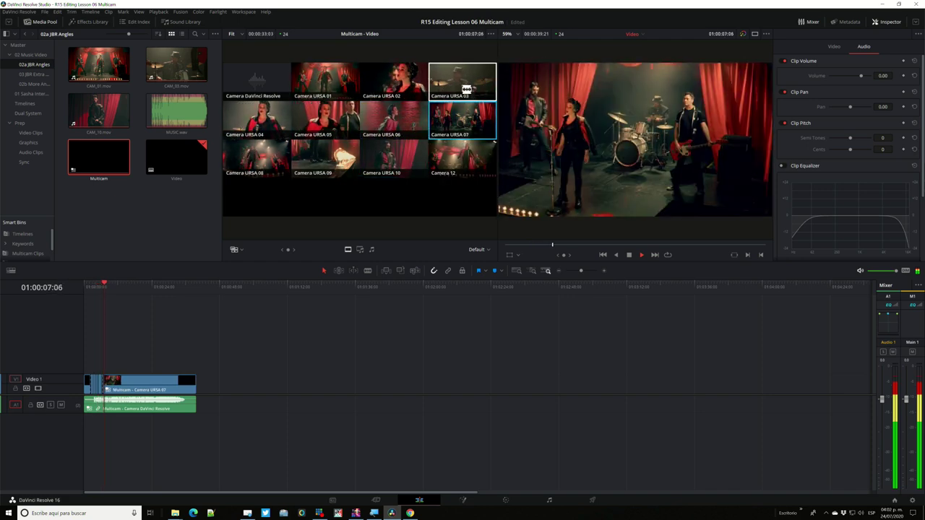
pyautogui.click(384, 95)
pyautogui.click(257, 120)
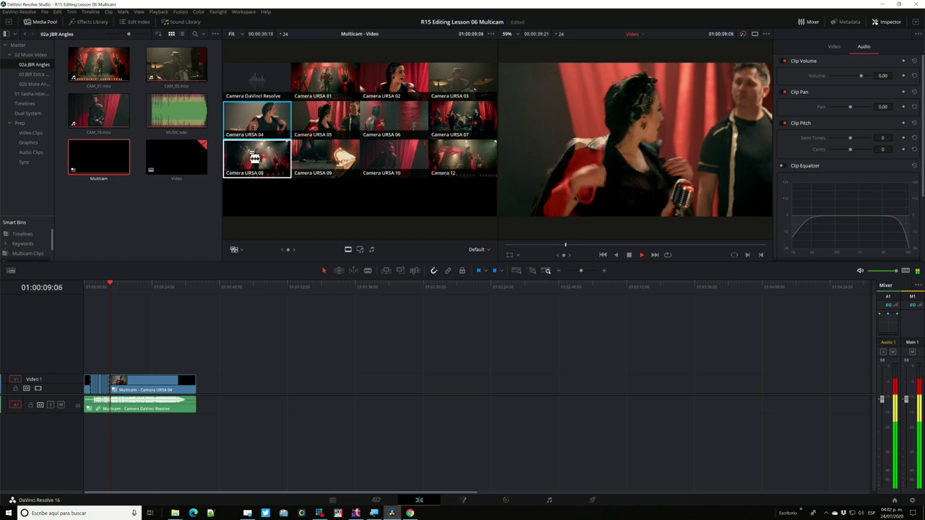
pyautogui.click(258, 165)
pyautogui.click(336, 158)
pyautogui.press('space')
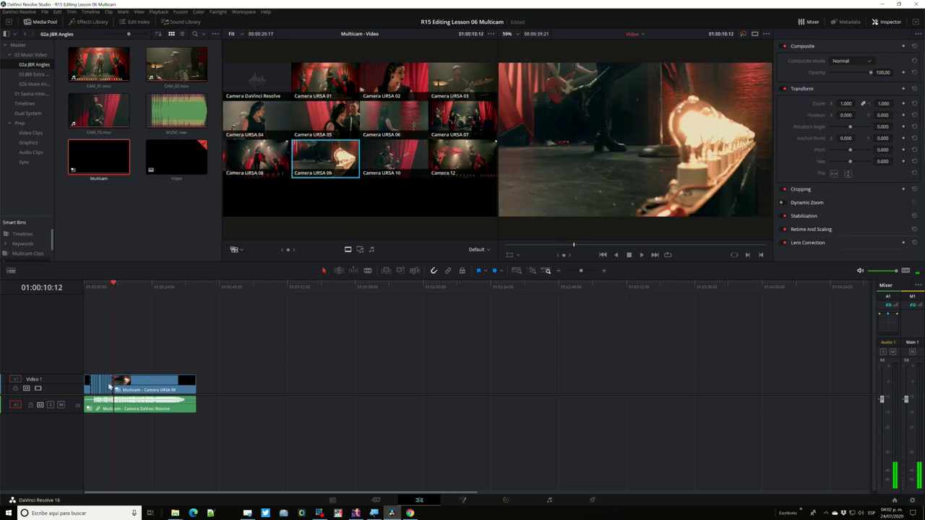
# Zoom into the timeline and place the playhead near the start.
pyautogui.scroll(2, 105, 392)
pyautogui.scroll(2, 105, 392)
pyautogui.scroll(2, 105, 391)
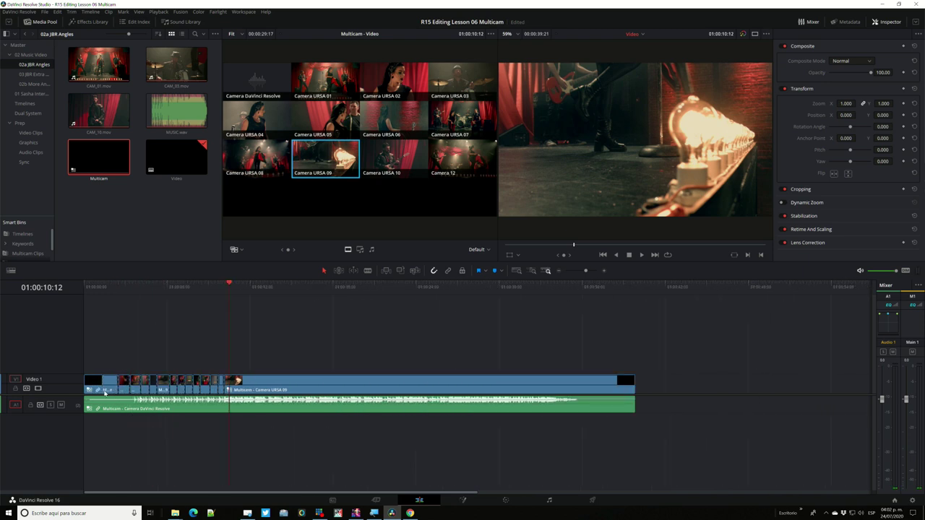
pyautogui.scroll(2, 105, 391)
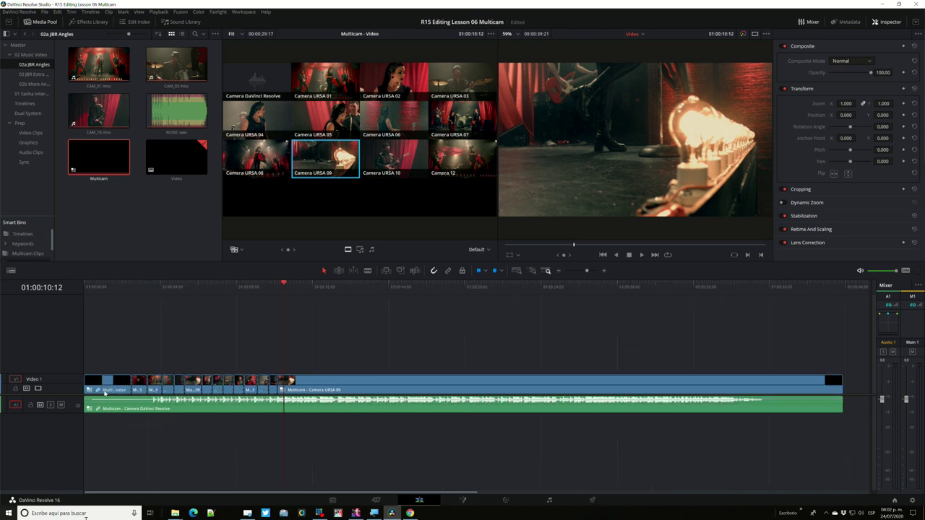
pyautogui.click(121, 292)
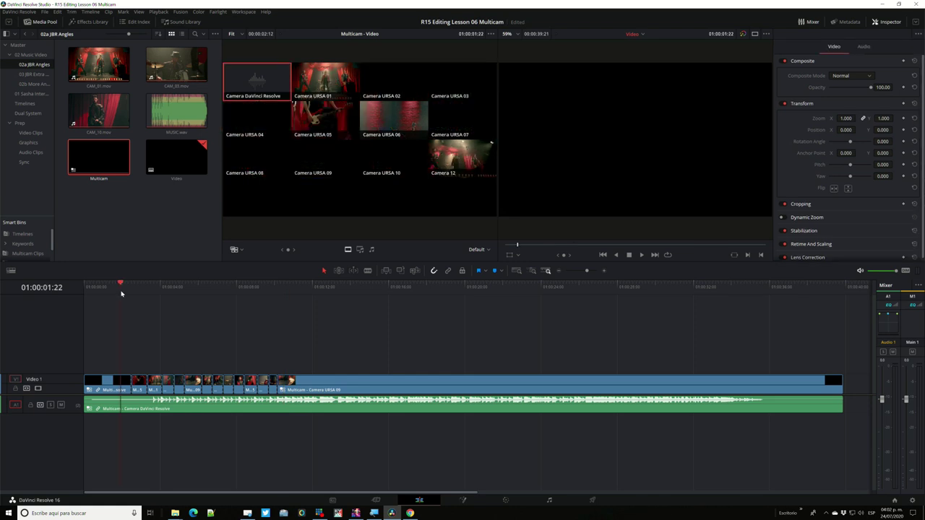
# Play back the new angle cuts, then bring up the multicam grid layout list.
pyautogui.press('space')
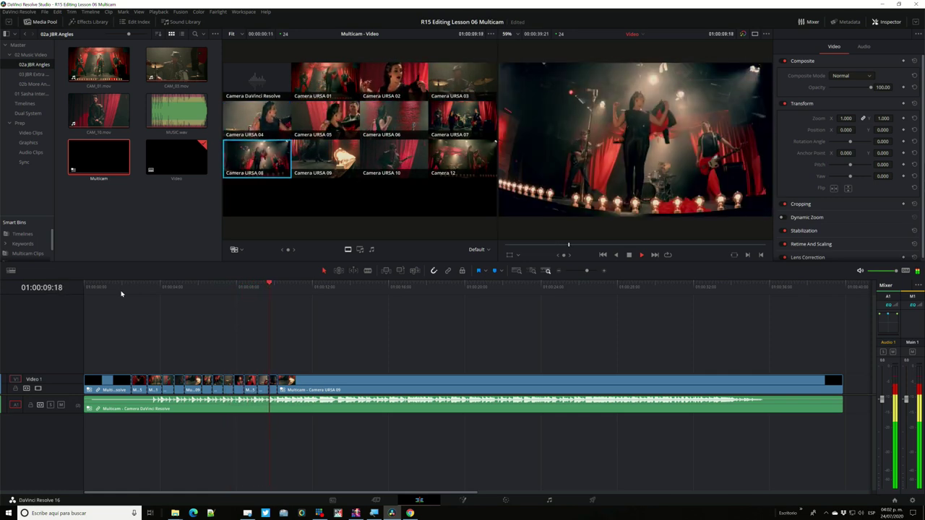
pyautogui.press('0')
pyautogui.press('space')
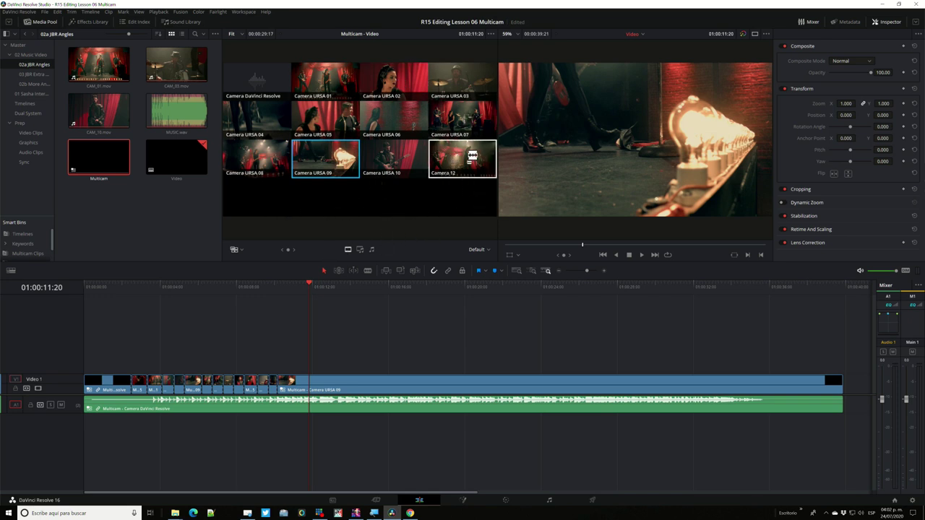
pyautogui.click(487, 250)
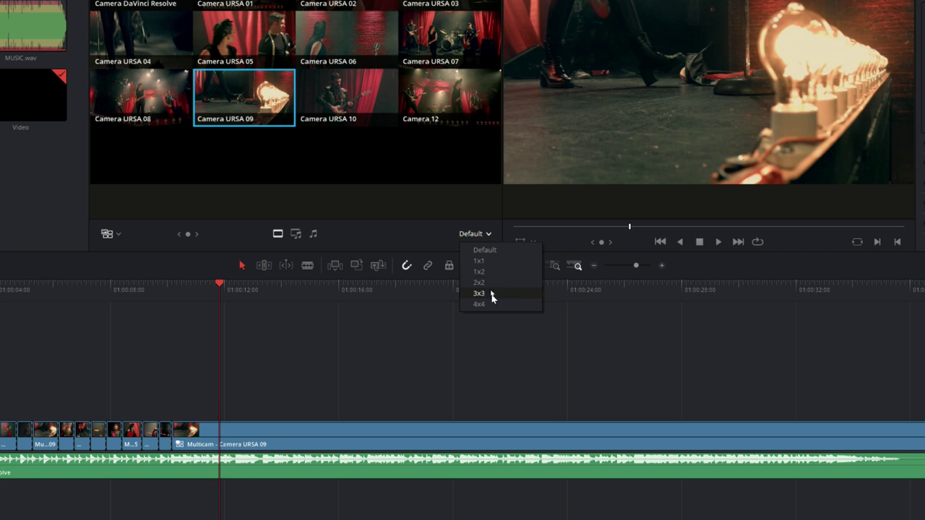
# Try the 3x3 and 2x2 multicam grid layouts before settling on 4x4.
pyautogui.click(492, 293)
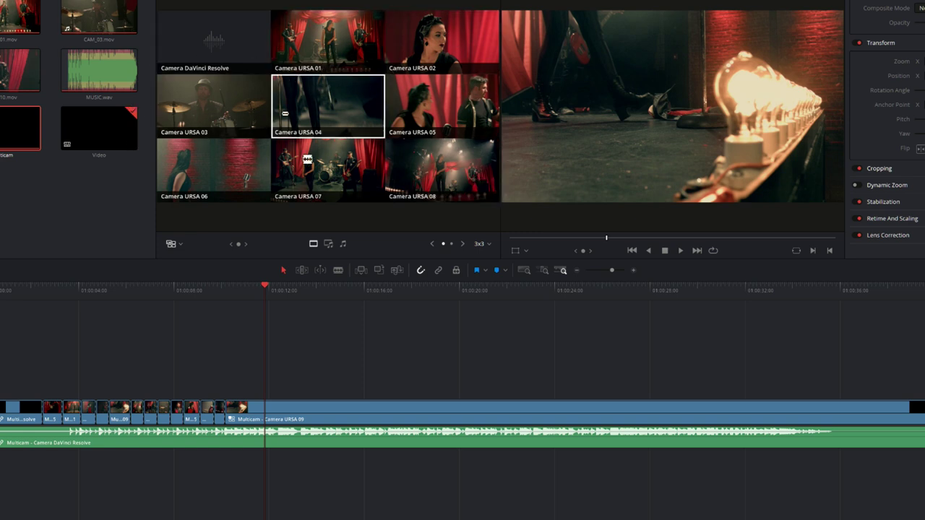
pyautogui.click(488, 245)
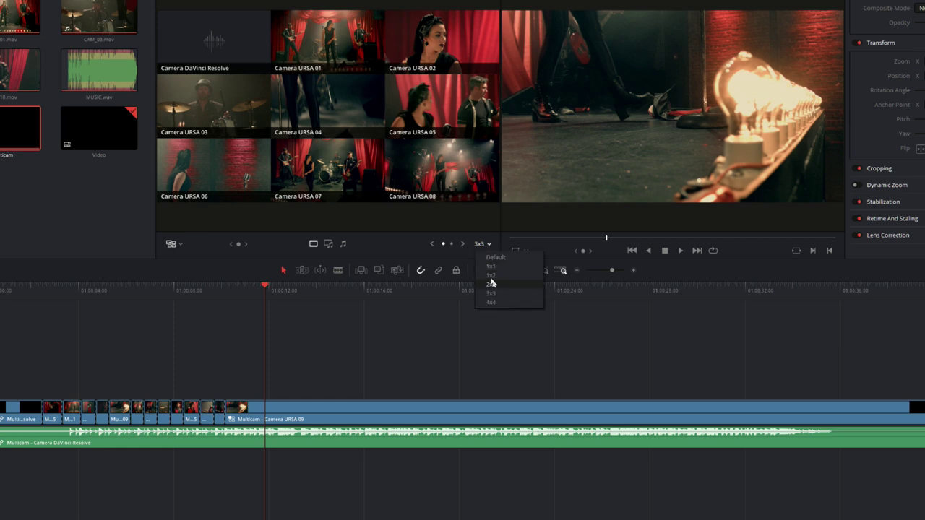
pyautogui.click(491, 285)
pyautogui.click(488, 244)
pyautogui.click(491, 302)
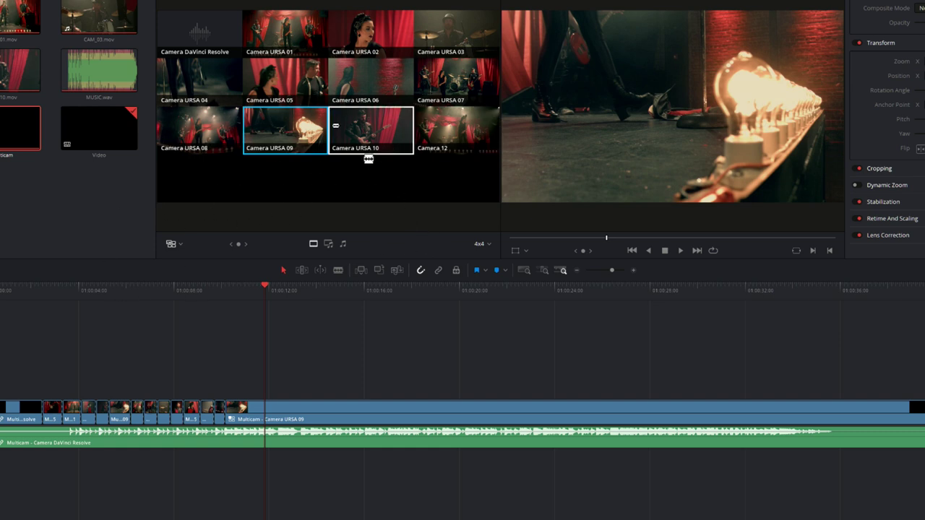
# Position the playhead on the final URSA 09 segment and play back the cut.
pyautogui.click(199, 293)
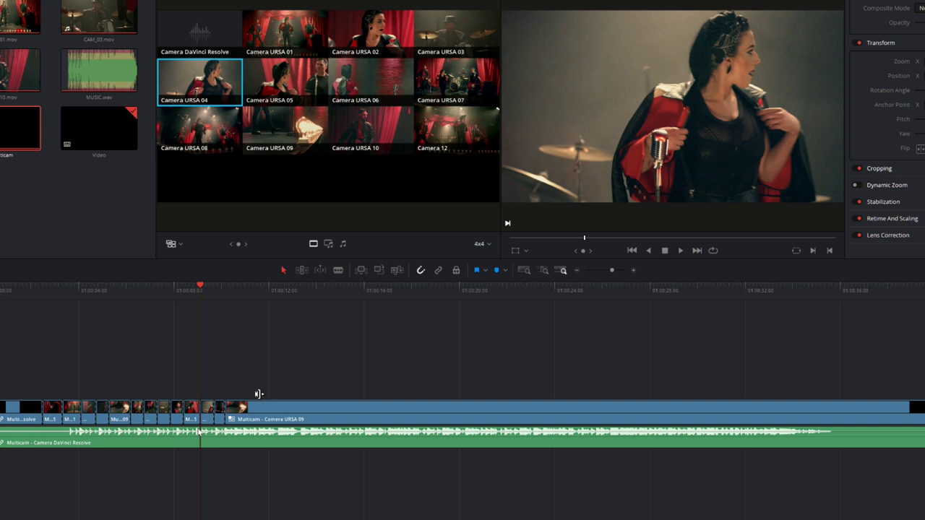
pyautogui.click(225, 291)
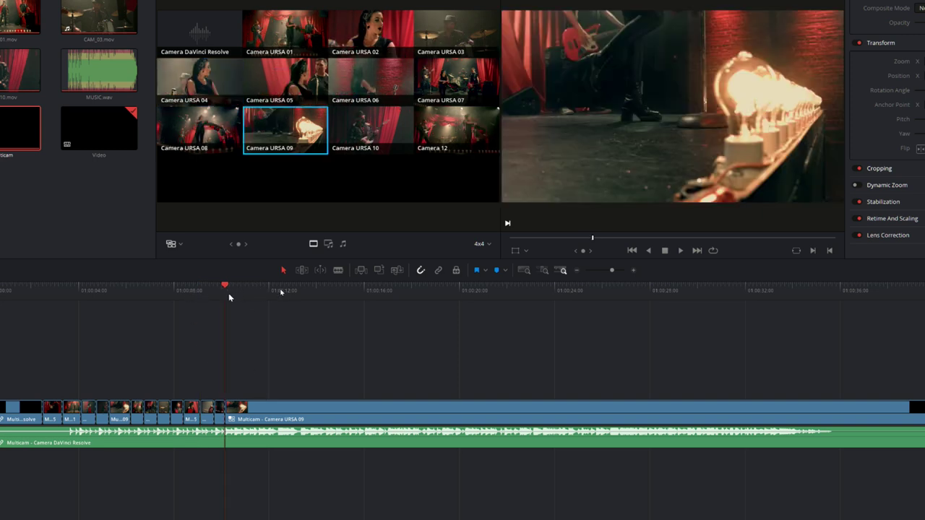
pyautogui.press('space')
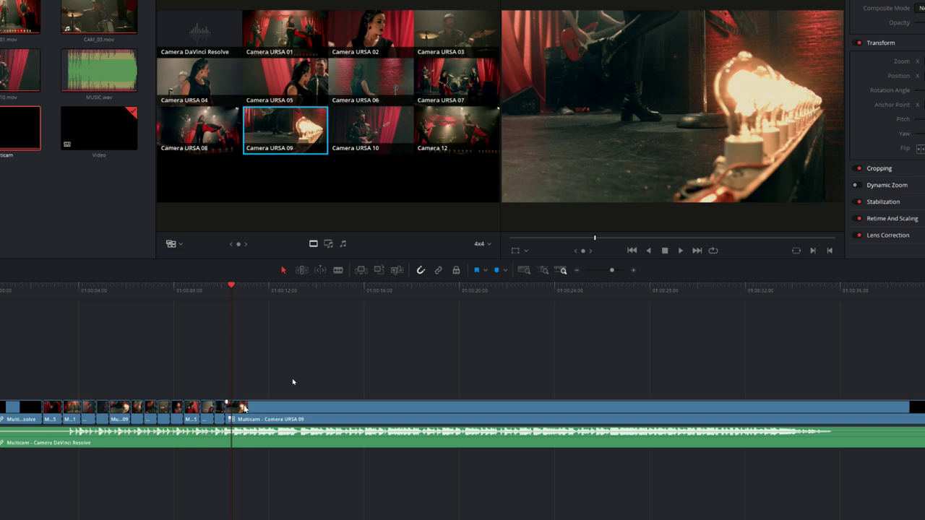
# Switch the final segment's multicam angle to Camera URSA 07.
pyautogui.rightClick(244, 409)
pyautogui.moveTo(290, 399)
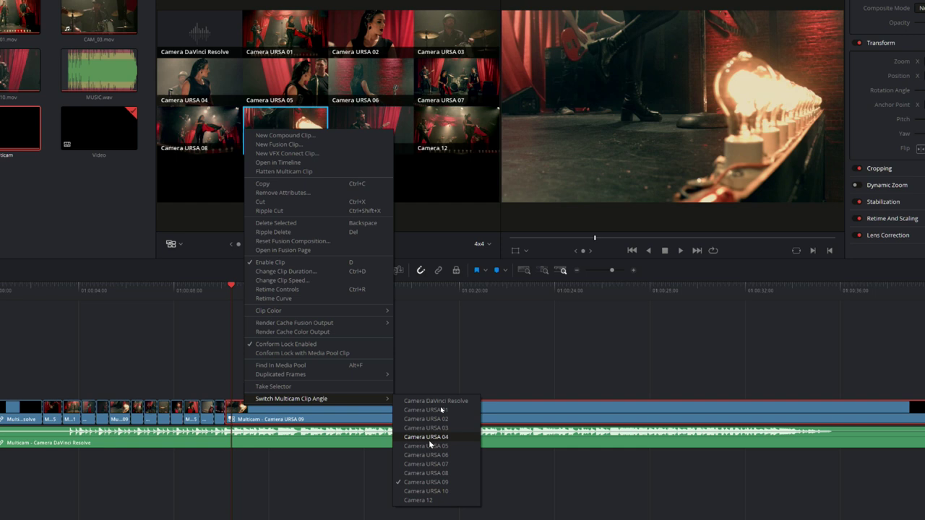
pyautogui.click(436, 464)
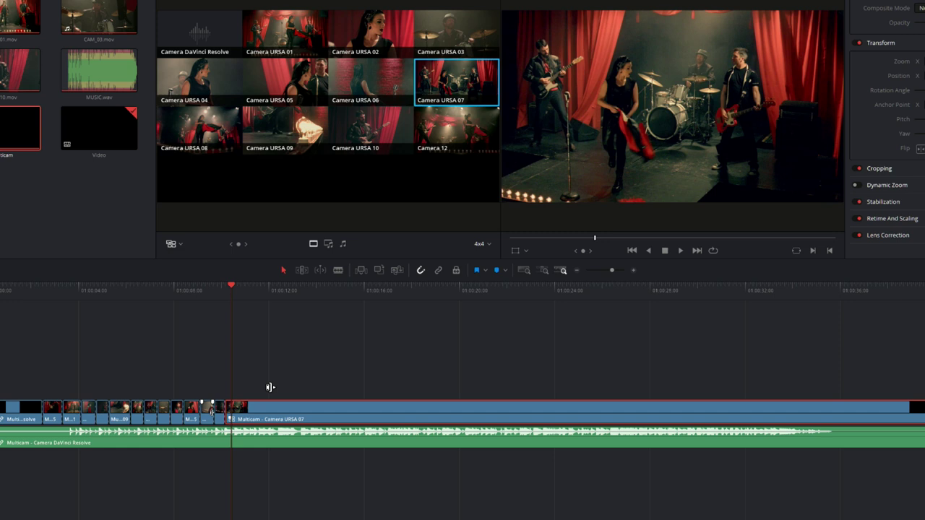
# Zoom the timeline in and roll the URSA 05/URSA 04 cut two frames earlier.
pyautogui.scroll(2, 262, 395)
pyautogui.scroll(2, 262, 395)
pyautogui.scroll(2, 263, 395)
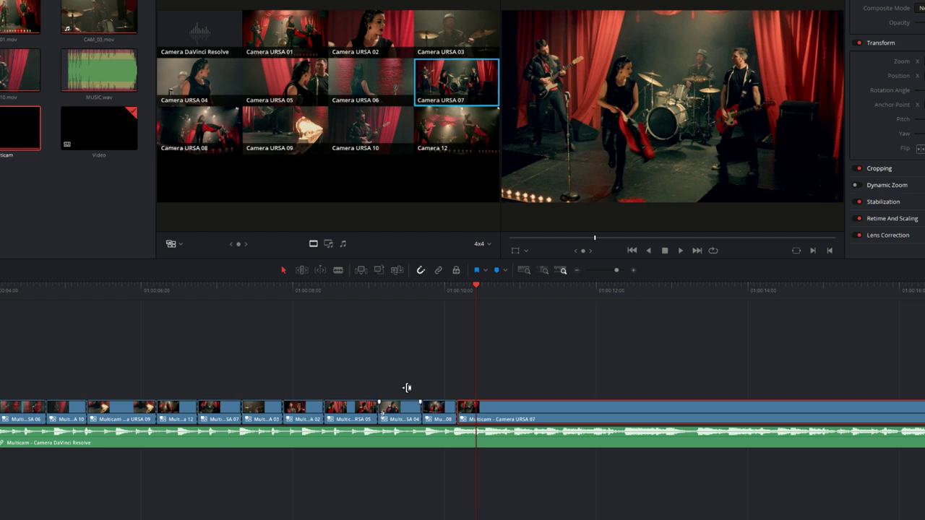
pyautogui.moveTo(404, 387)
pyautogui.mouseDown()
pyautogui.moveTo(448, 388)
pyautogui.moveTo(429, 388)
pyautogui.mouseUp()
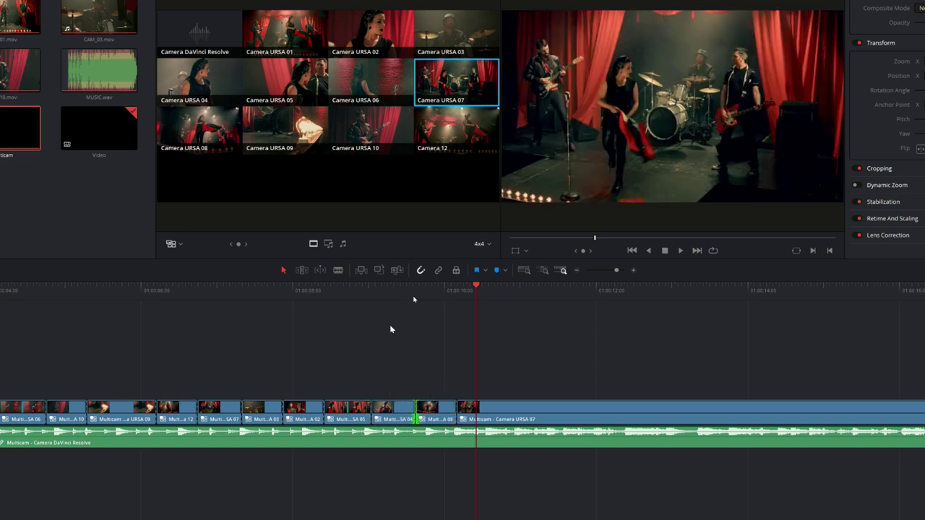